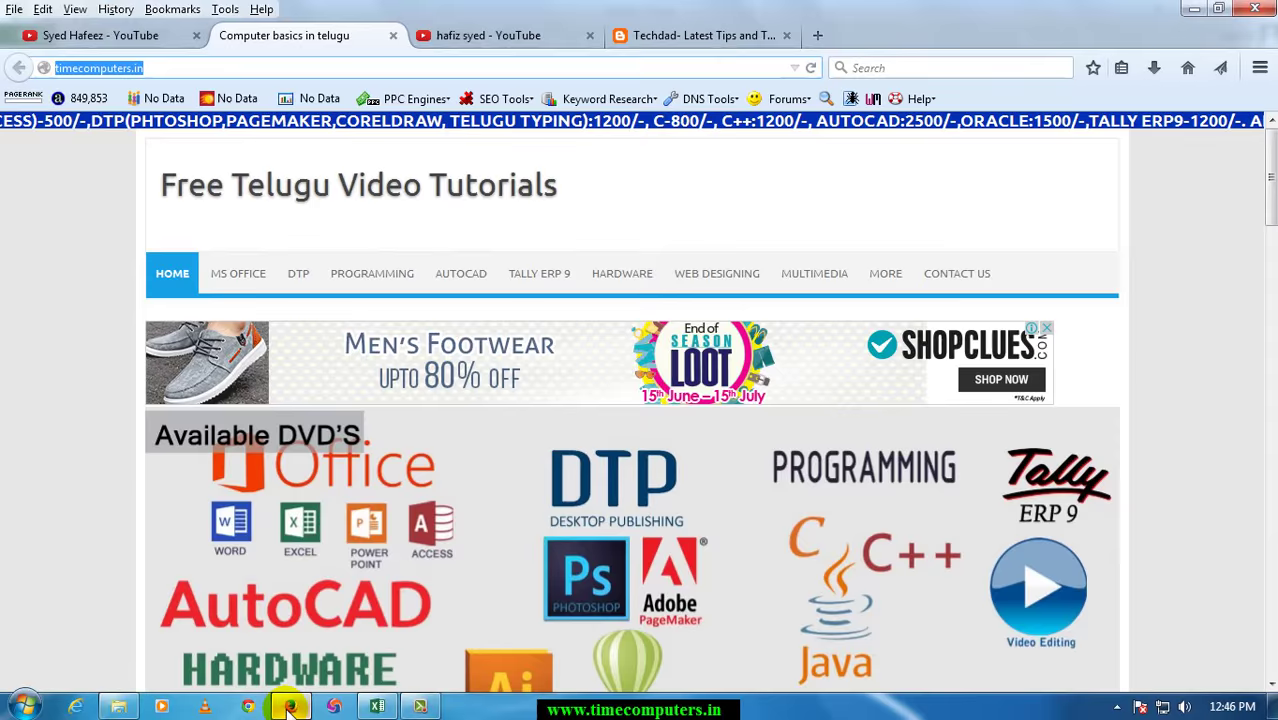
- Leave the Firefox tutorial pages and bring the Excel workbook Book1 to the front
{"action": "left_click", "coordinate": [520, 40]}
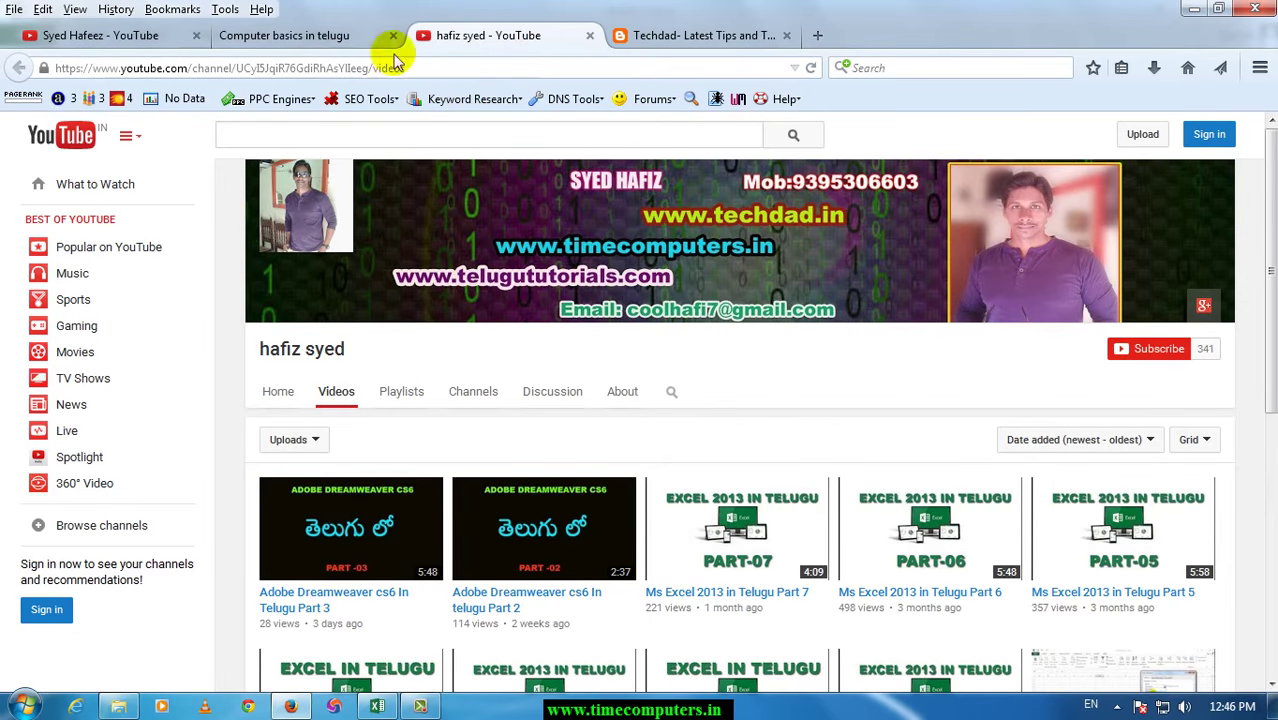
{"action": "left_click", "coordinate": [337, 36]}
{"action": "left_click", "coordinate": [268, 64]}
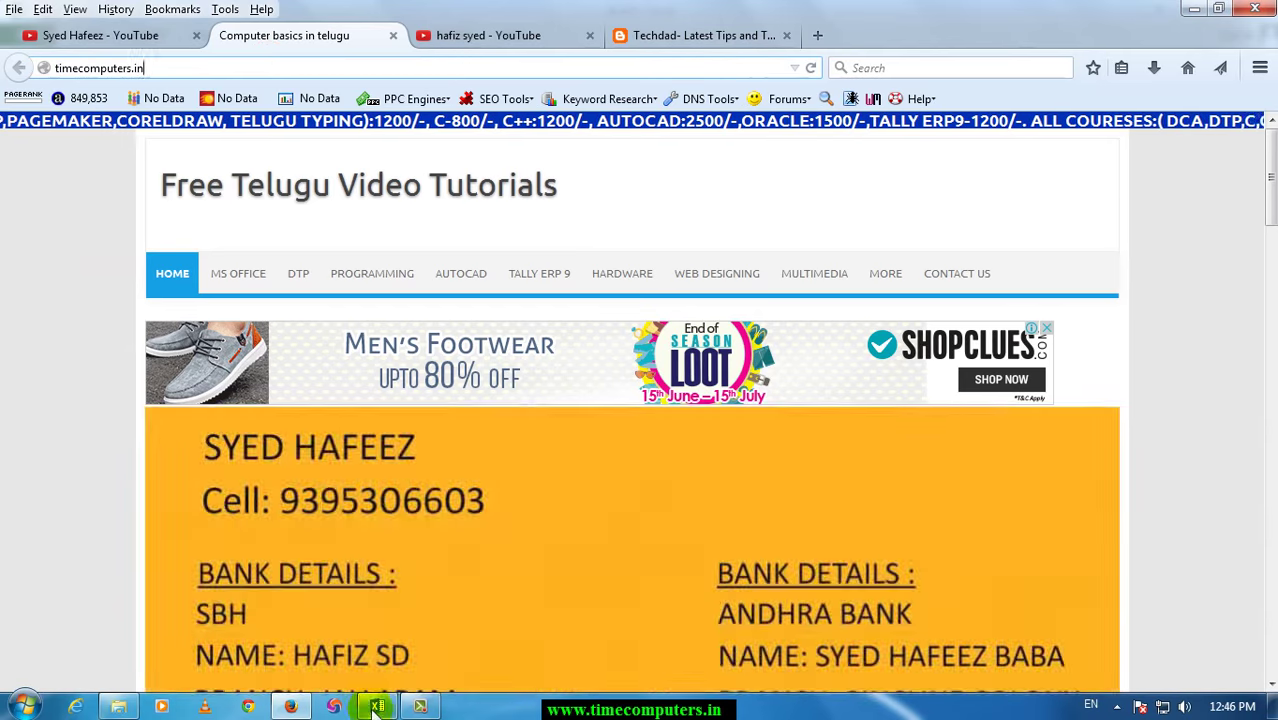
{"action": "left_click", "coordinate": [377, 706]}
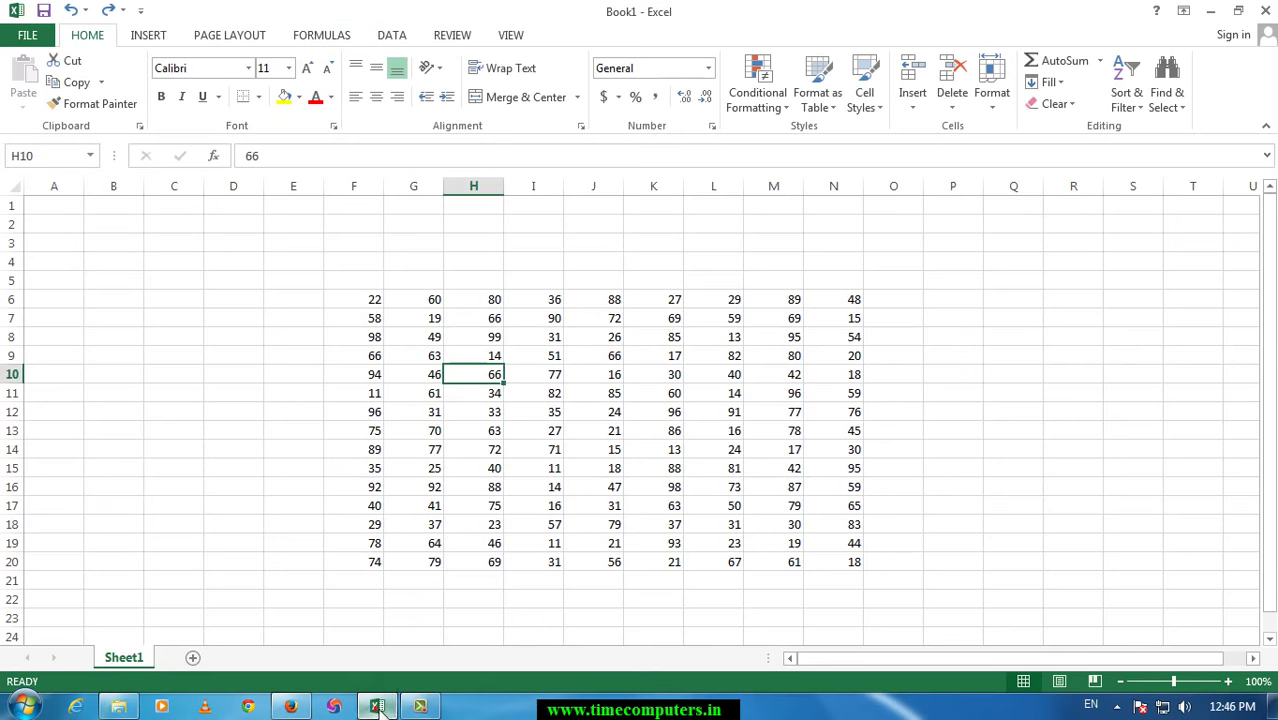
- Select the full 15-row by 9-column number grid F6:N20
{"action": "left_click", "coordinate": [615, 466]}
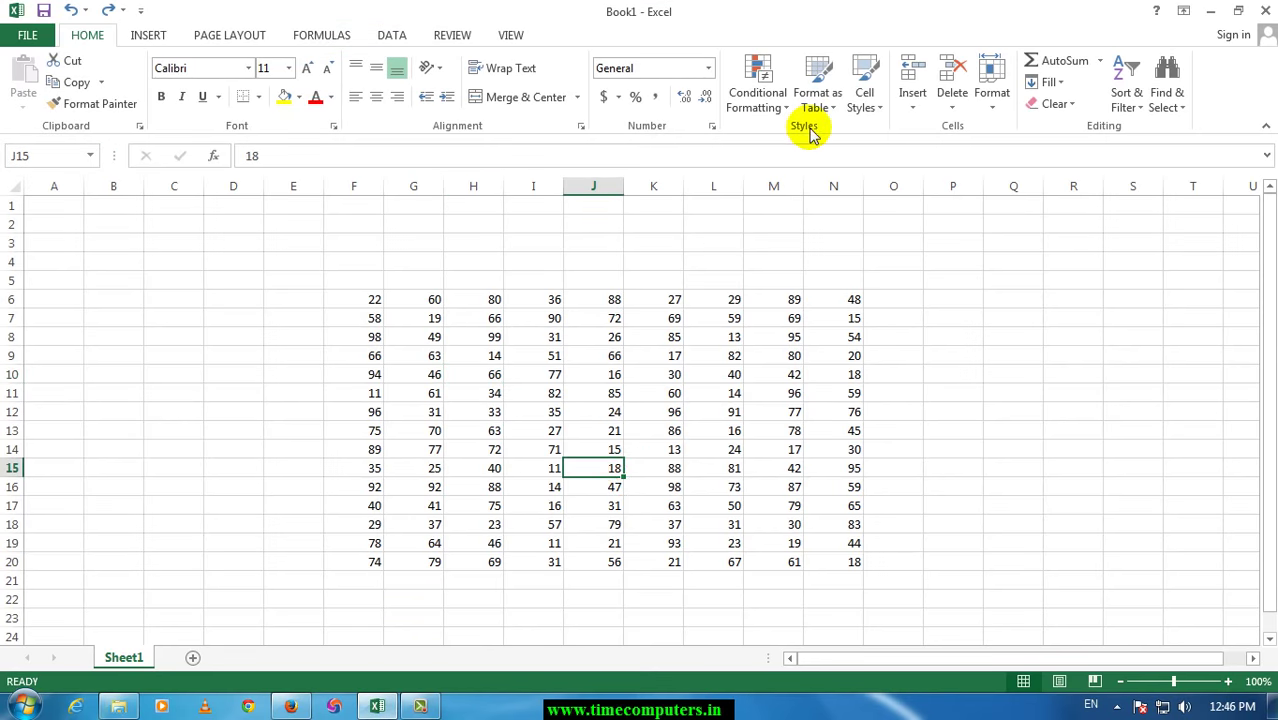
{"action": "left_click", "coordinate": [698, 399]}
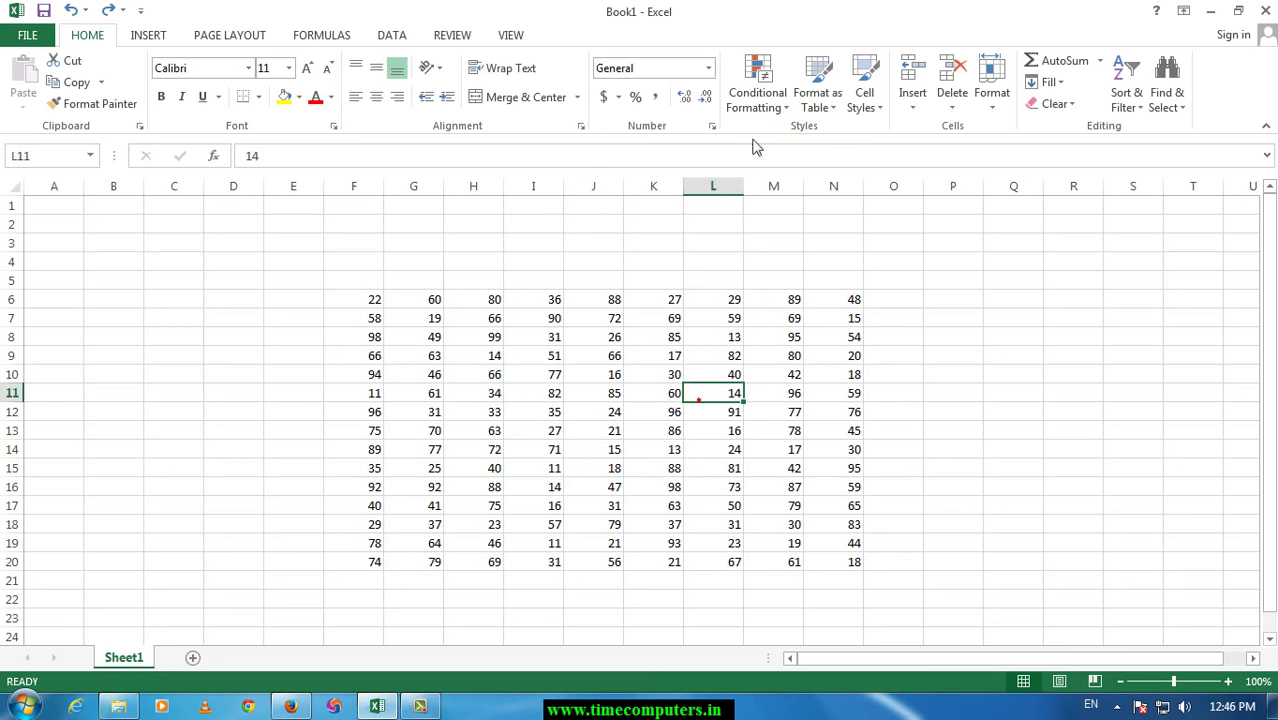
{"action": "left_click", "coordinate": [758, 105]}
{"action": "left_click", "coordinate": [594, 353]}
{"action": "left_click", "coordinate": [487, 370]}
{"action": "left_click_drag", "start_coordinate": [363, 299], "coordinate": [826, 561]}
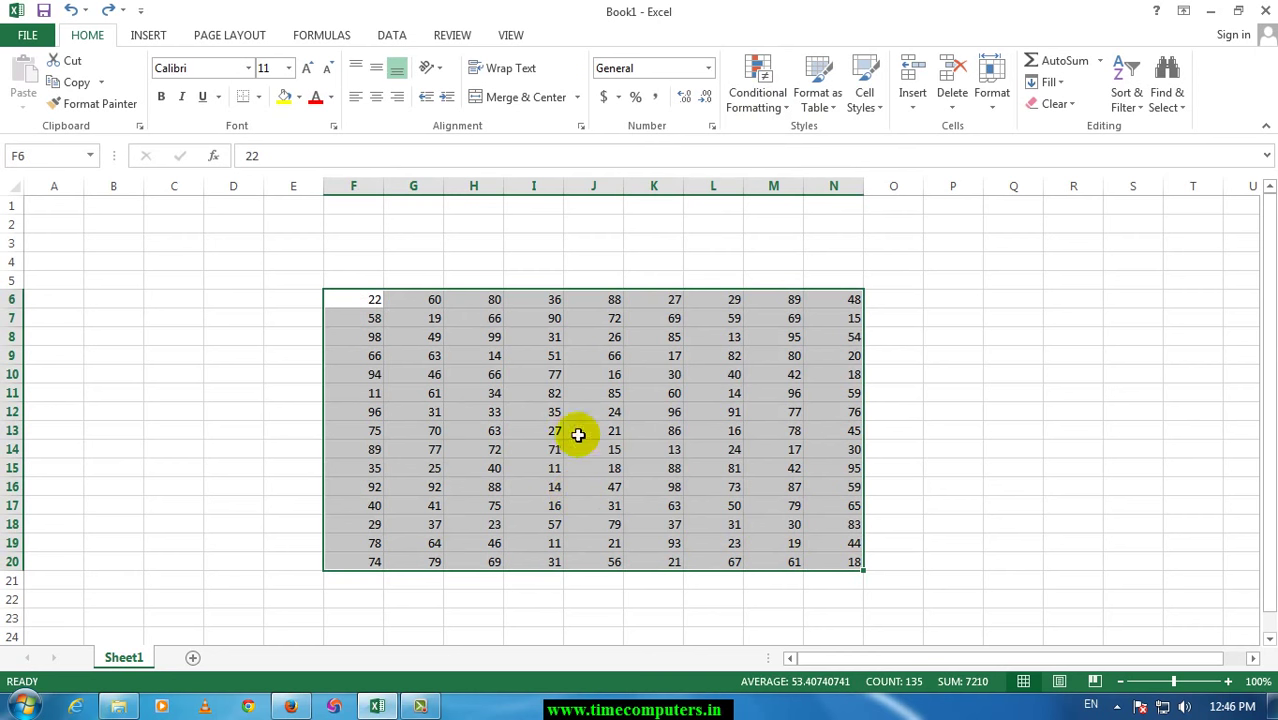
- Start a Greater Than highlight rule with the value 80
{"action": "left_click", "coordinate": [756, 107]}
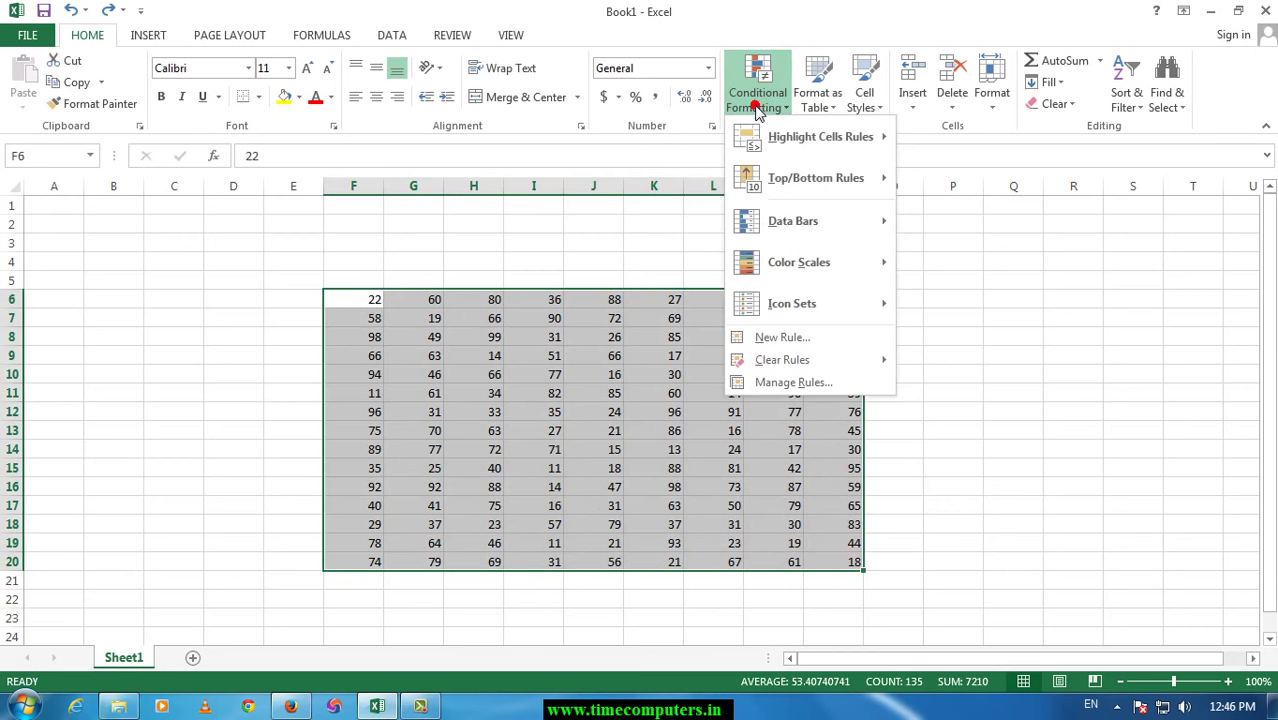
{"action": "mouse_move", "coordinate": [790, 136]}
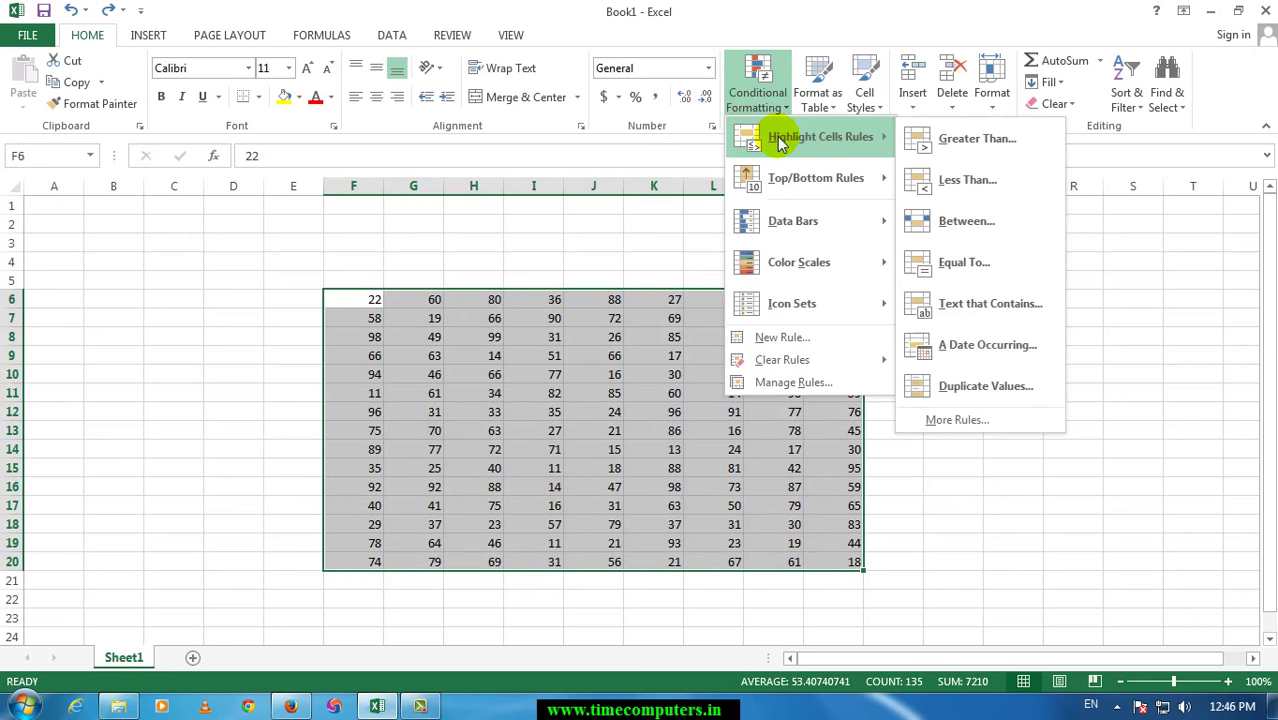
{"action": "left_click", "coordinate": [968, 142]}
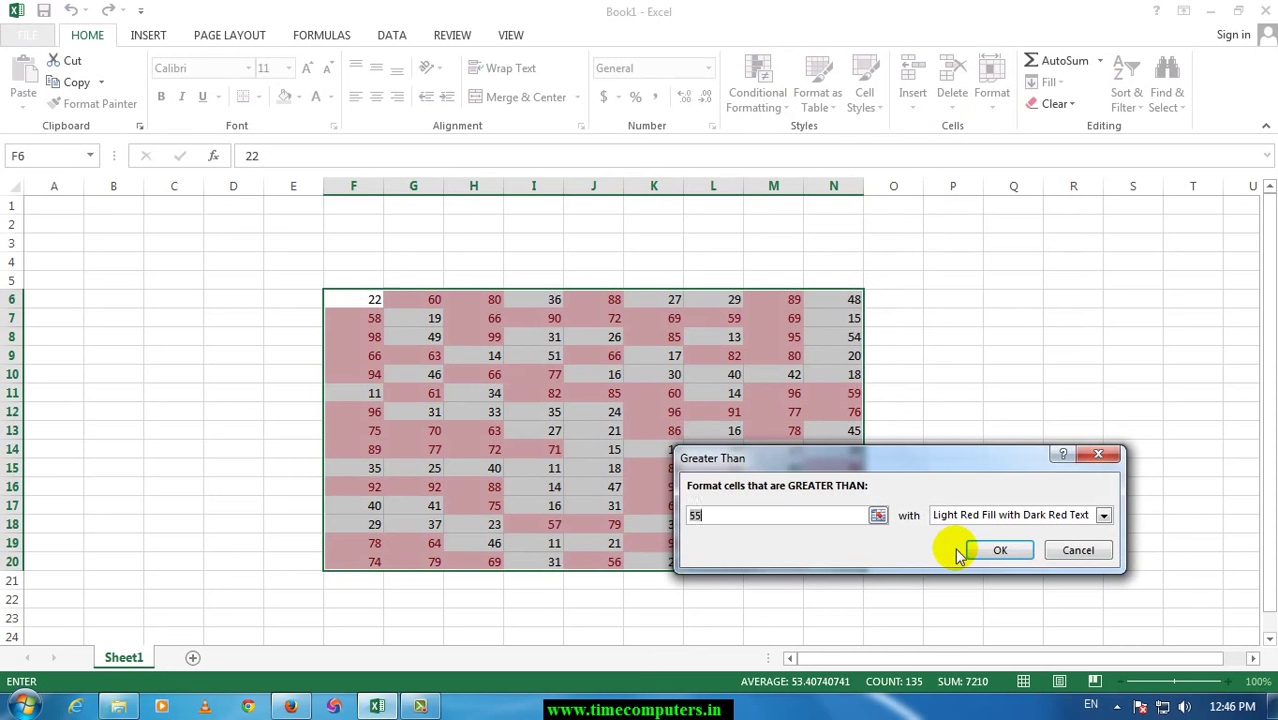
{"action": "type", "text": "80"}
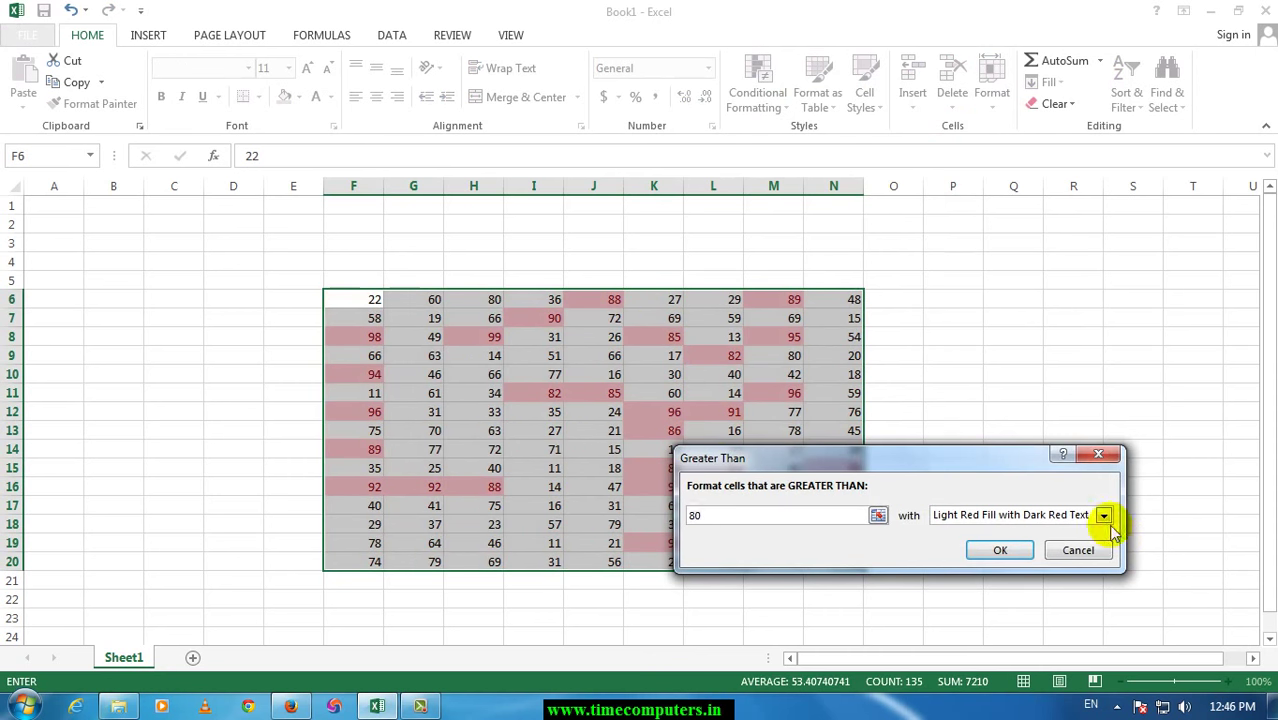
- Preview the yellow, green and red-border presets, then choose Custom Format
{"action": "left_click", "coordinate": [1106, 527]}
{"action": "left_click", "coordinate": [1005, 543]}
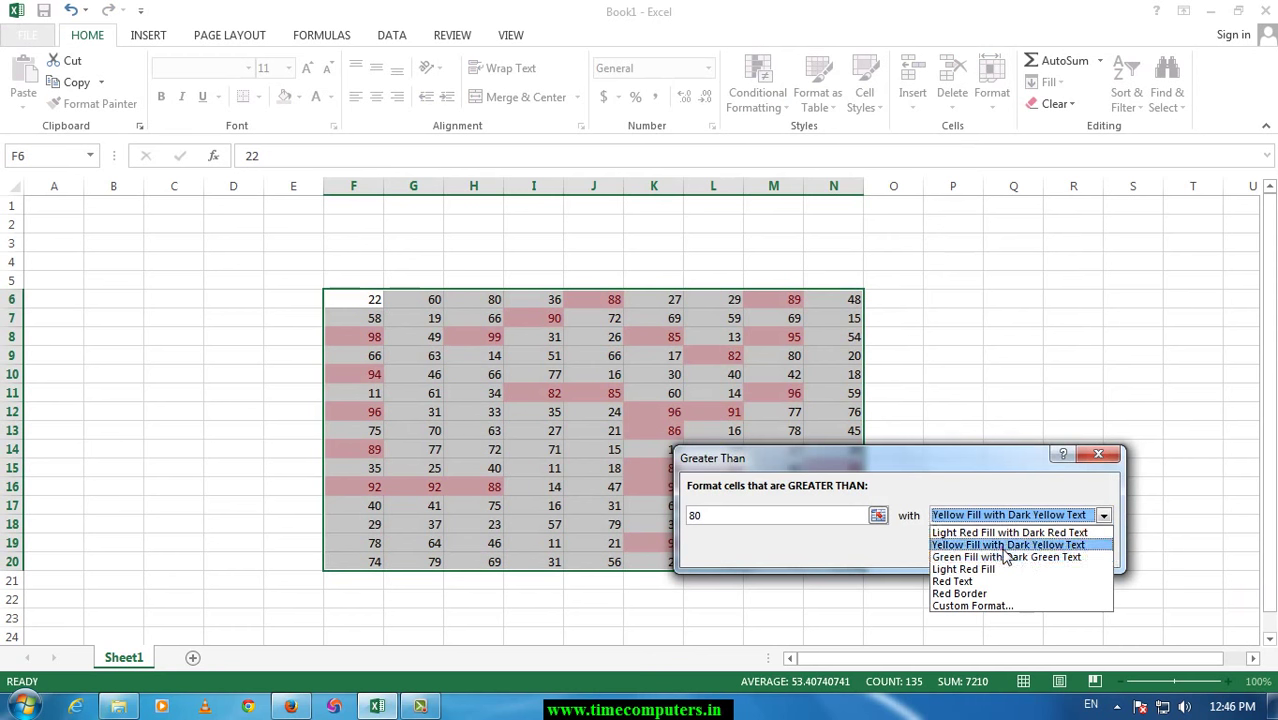
{"action": "left_click", "coordinate": [1106, 518]}
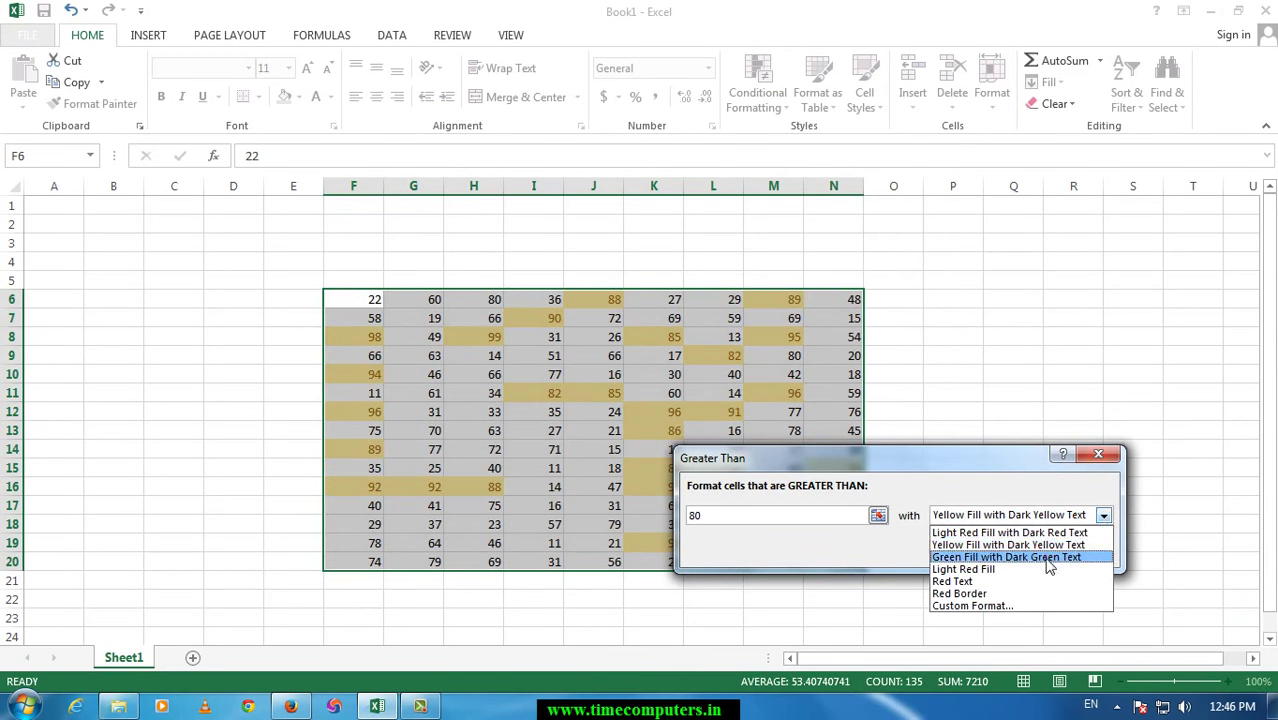
{"action": "left_click", "coordinate": [1047, 558]}
{"action": "left_click", "coordinate": [1024, 524]}
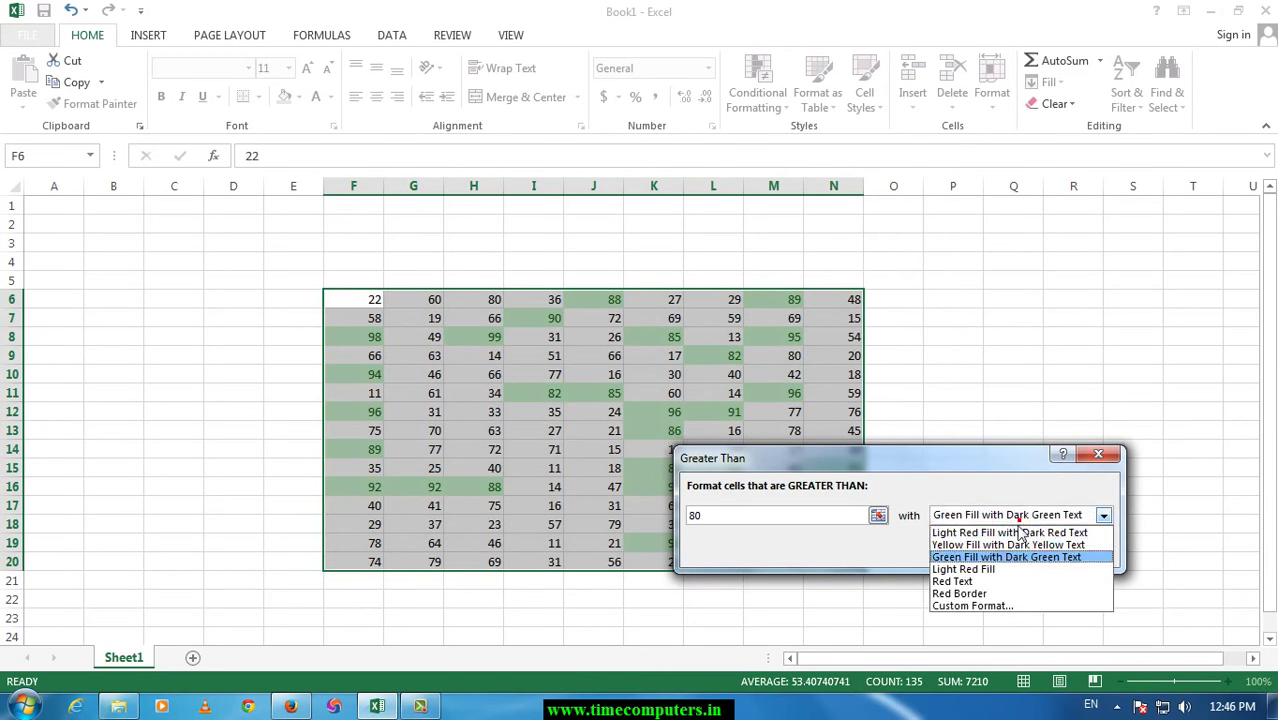
{"action": "left_click", "coordinate": [996, 593]}
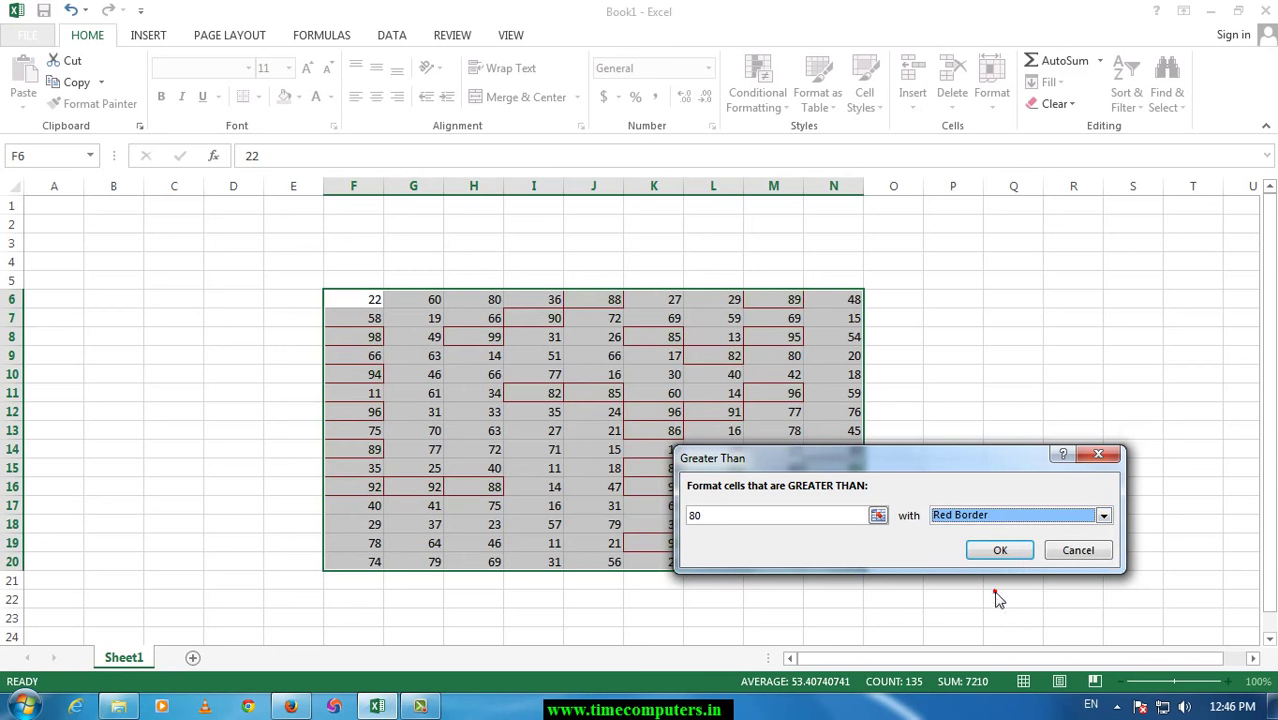
{"action": "left_click", "coordinate": [1060, 517]}
{"action": "left_click", "coordinate": [1010, 606]}
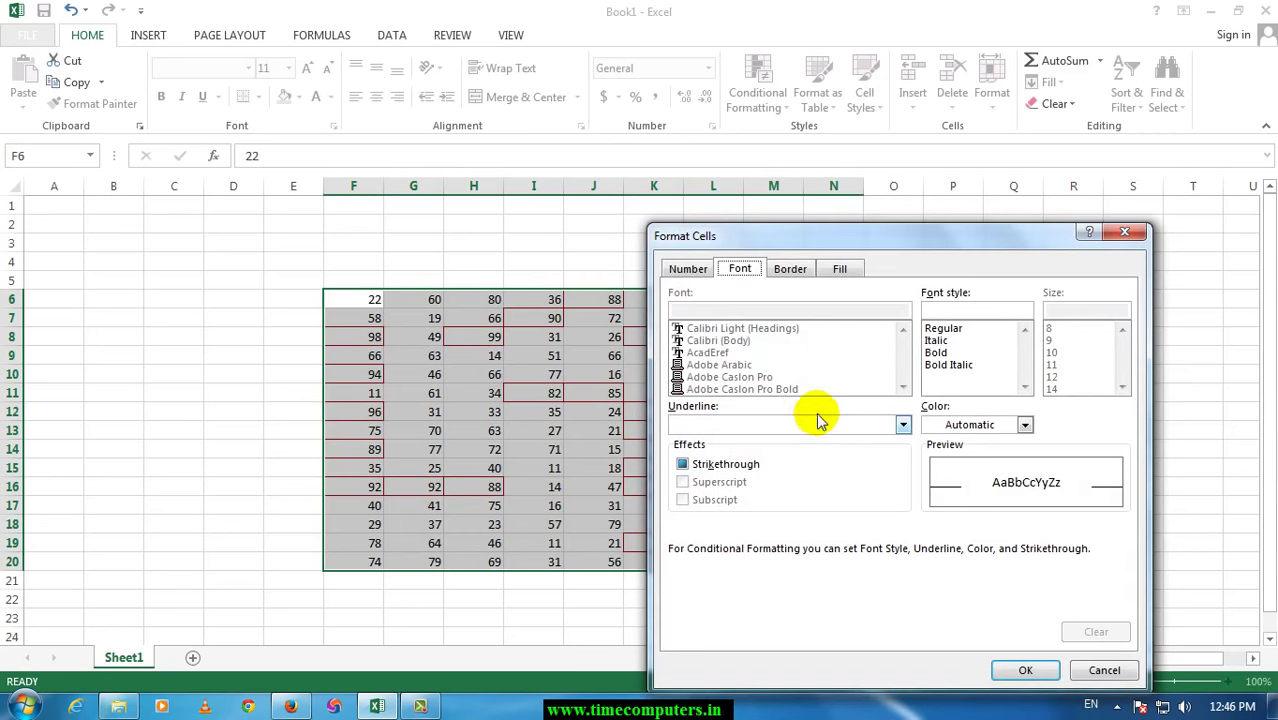
- Make the custom format Bold and apply the greater-than-80 rule to F6:N20
{"action": "left_click", "coordinate": [934, 354]}
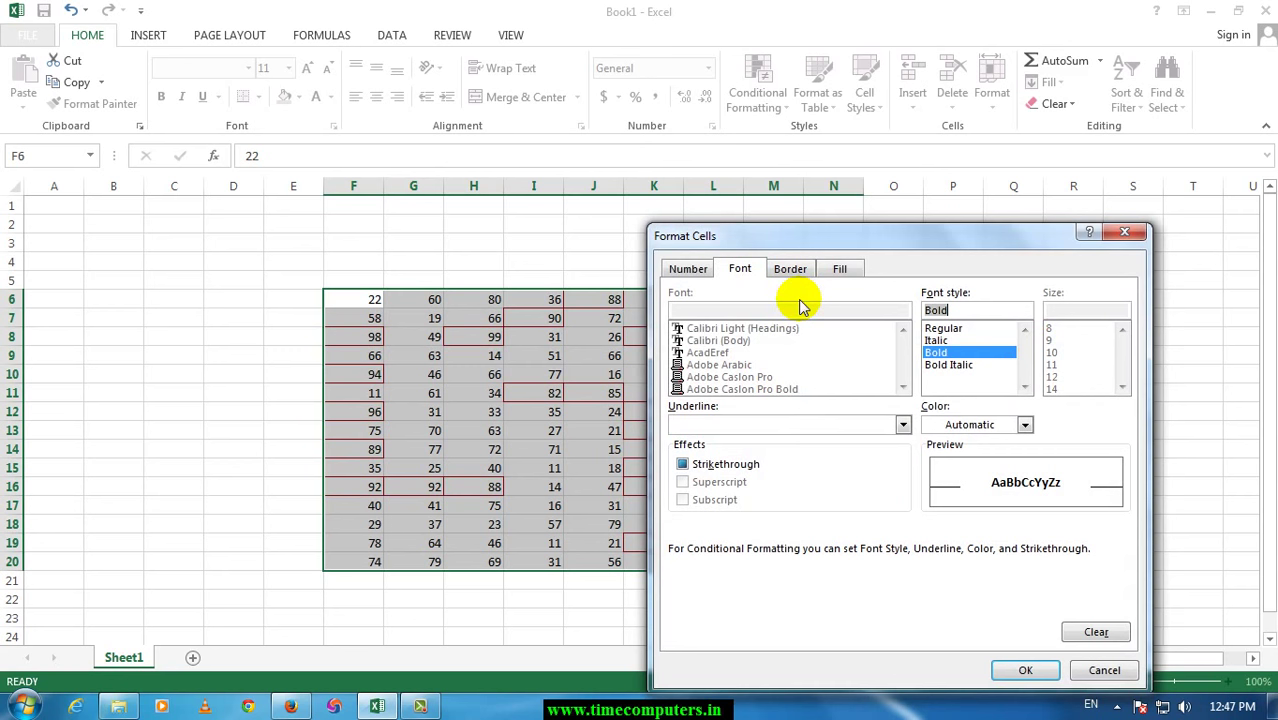
{"action": "left_click", "coordinate": [1024, 671]}
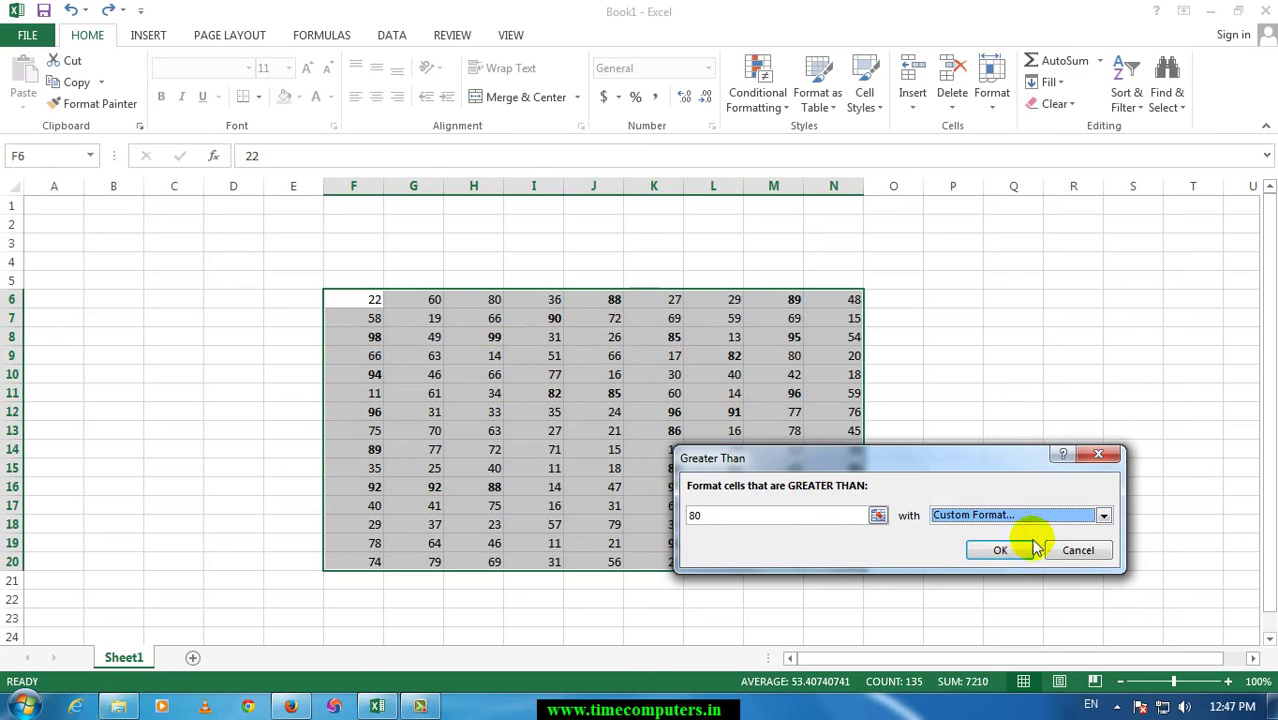
{"action": "left_click", "coordinate": [1002, 550]}
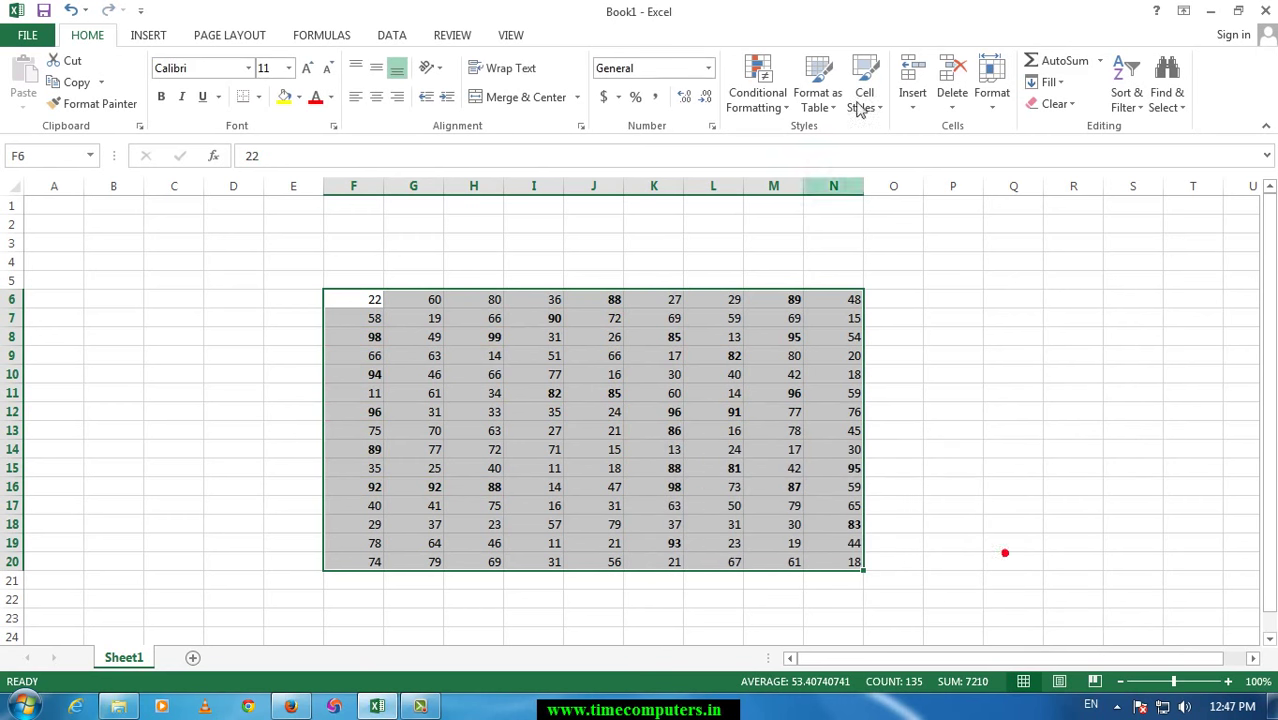
{"action": "left_click", "coordinate": [768, 114]}
{"action": "mouse_move", "coordinate": [789, 140]}
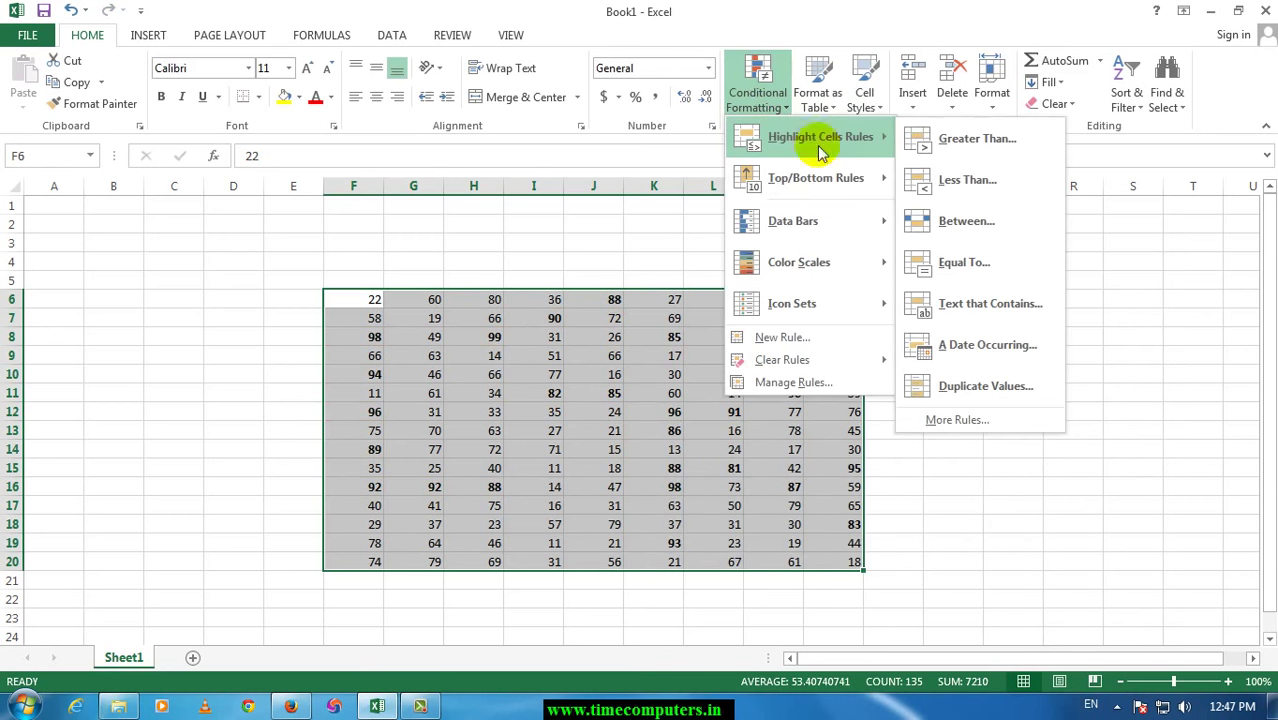
{"action": "left_click", "coordinate": [938, 182]}
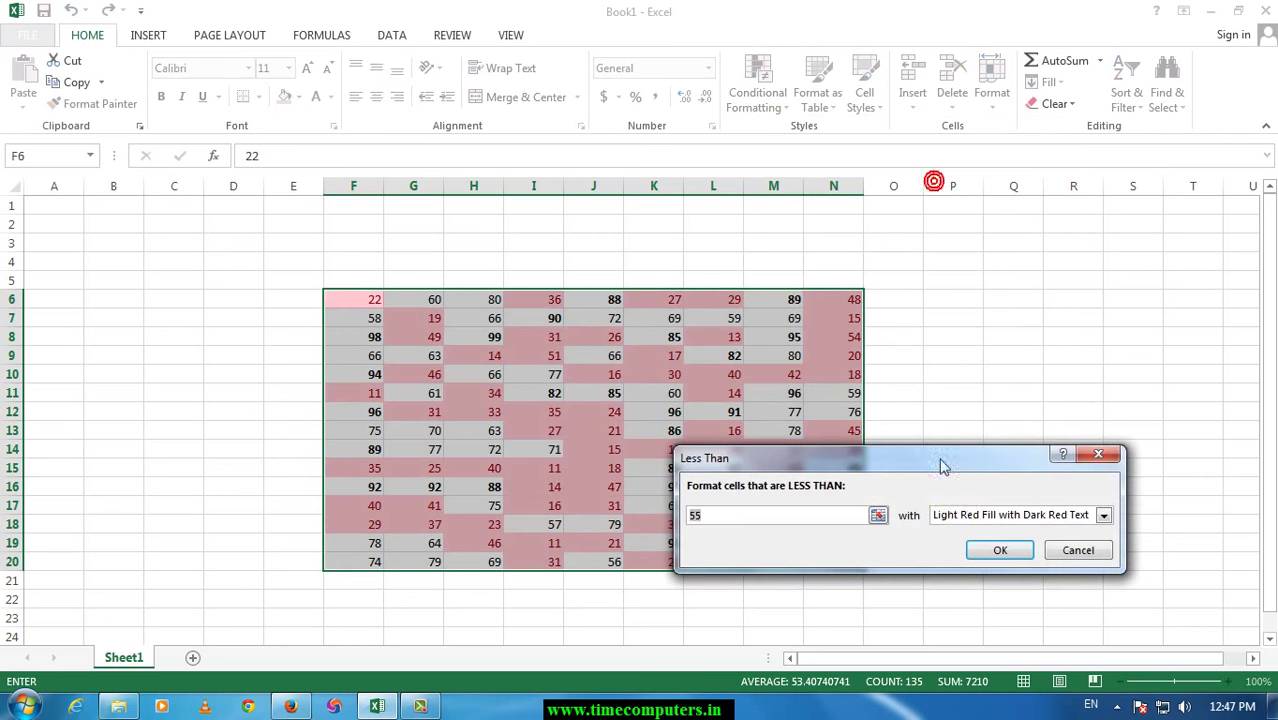
{"action": "left_click", "coordinate": [879, 516]}
{"action": "left_click_drag", "start_coordinate": [494, 372], "coordinate": [718, 530]}
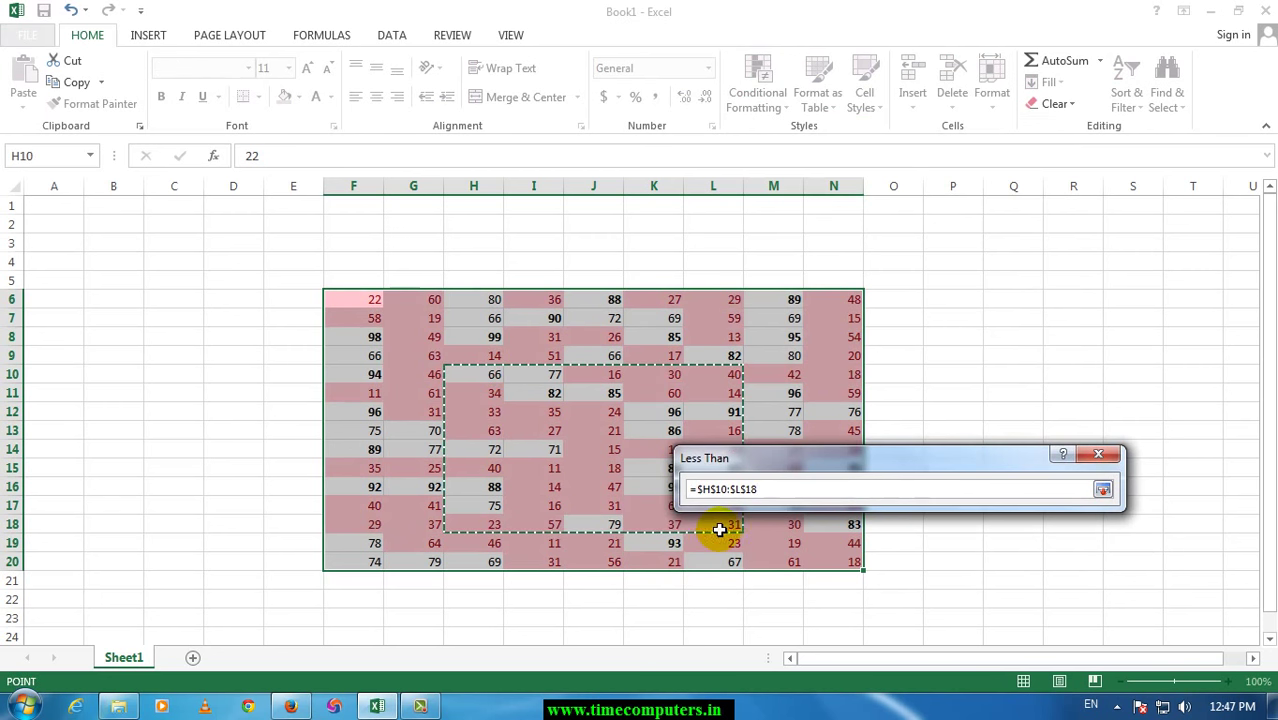
{"action": "left_click", "coordinate": [1102, 489]}
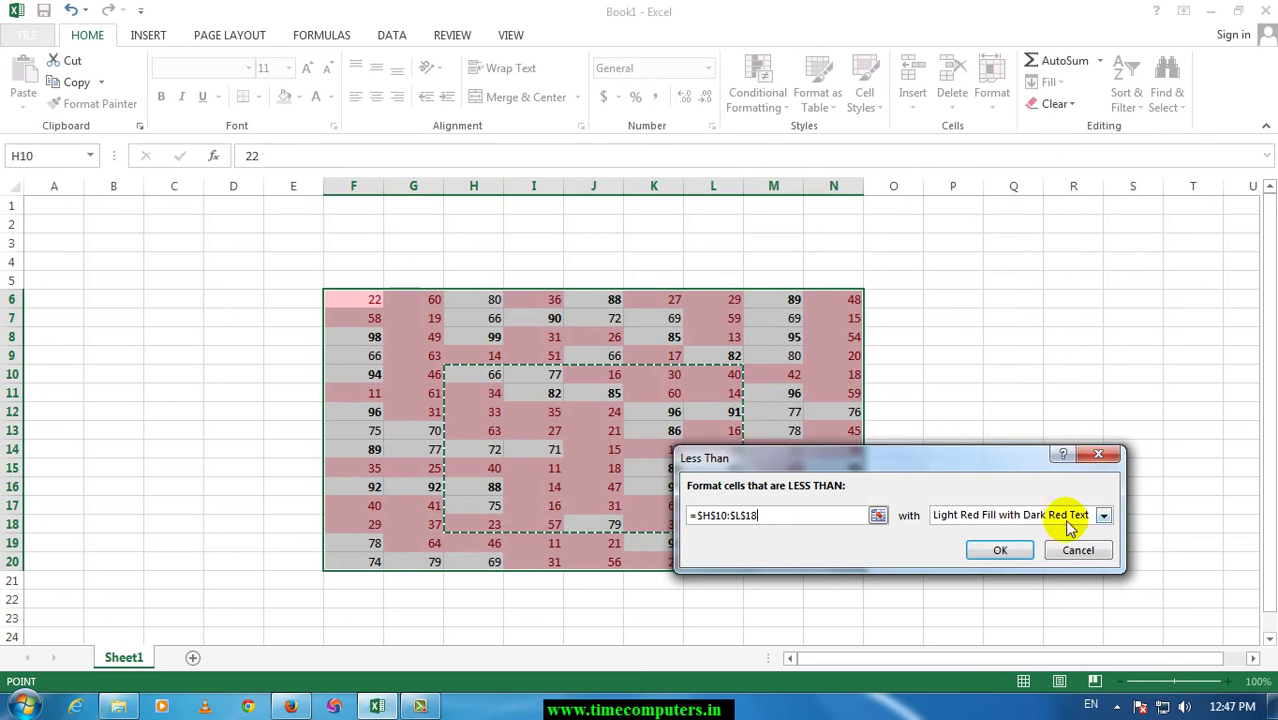
{"action": "left_click", "coordinate": [1070, 522]}
{"action": "left_click", "coordinate": [985, 569]}
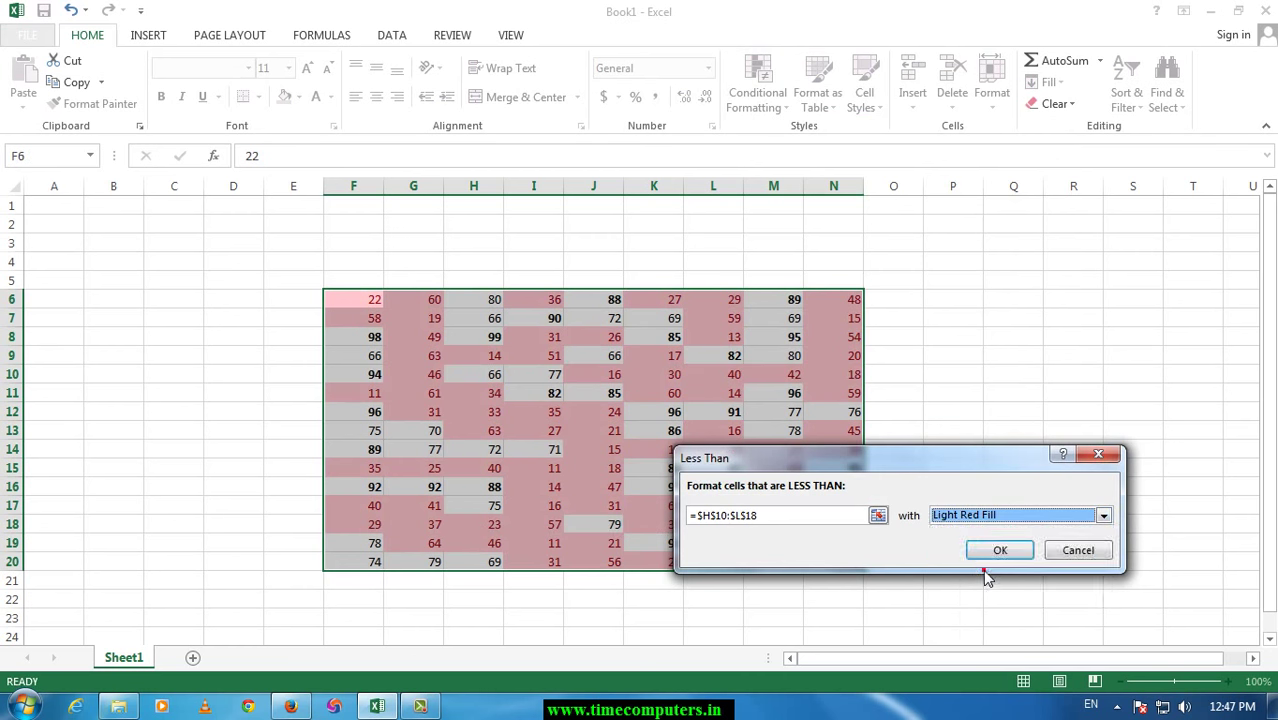
{"action": "left_click", "coordinate": [995, 515]}
{"action": "left_click", "coordinate": [978, 541]}
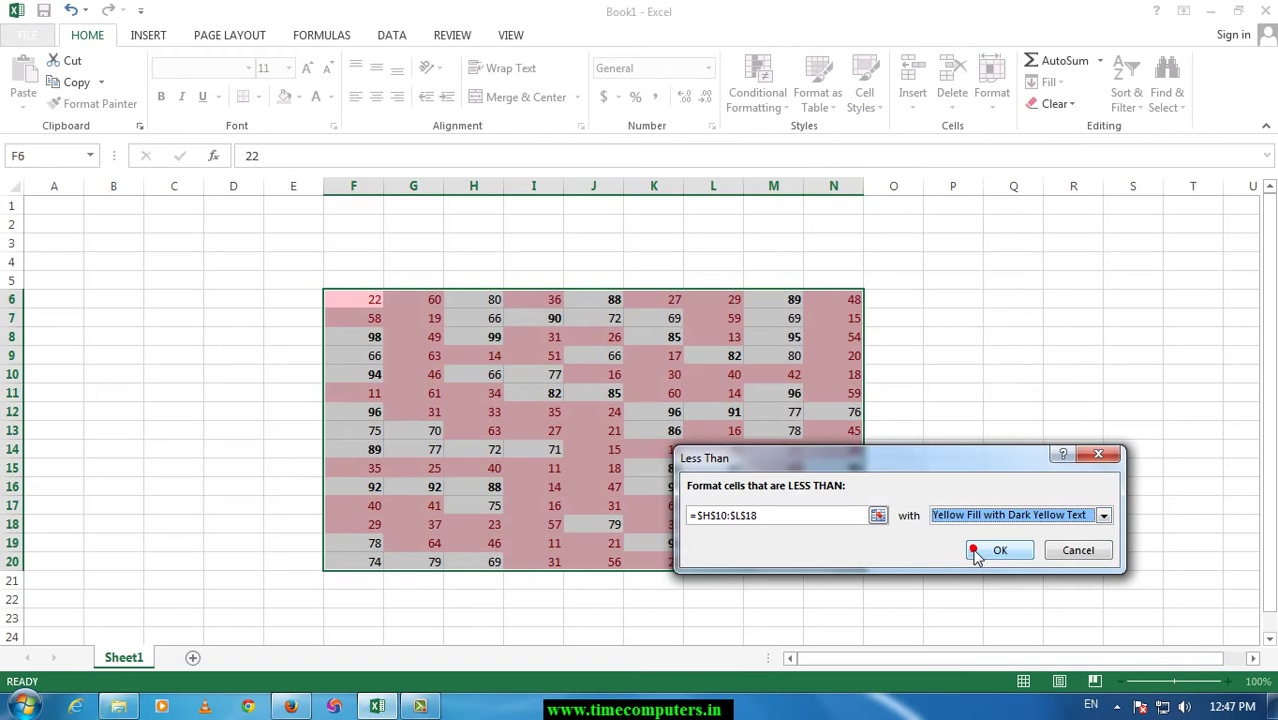
{"action": "left_click", "coordinate": [1078, 550]}
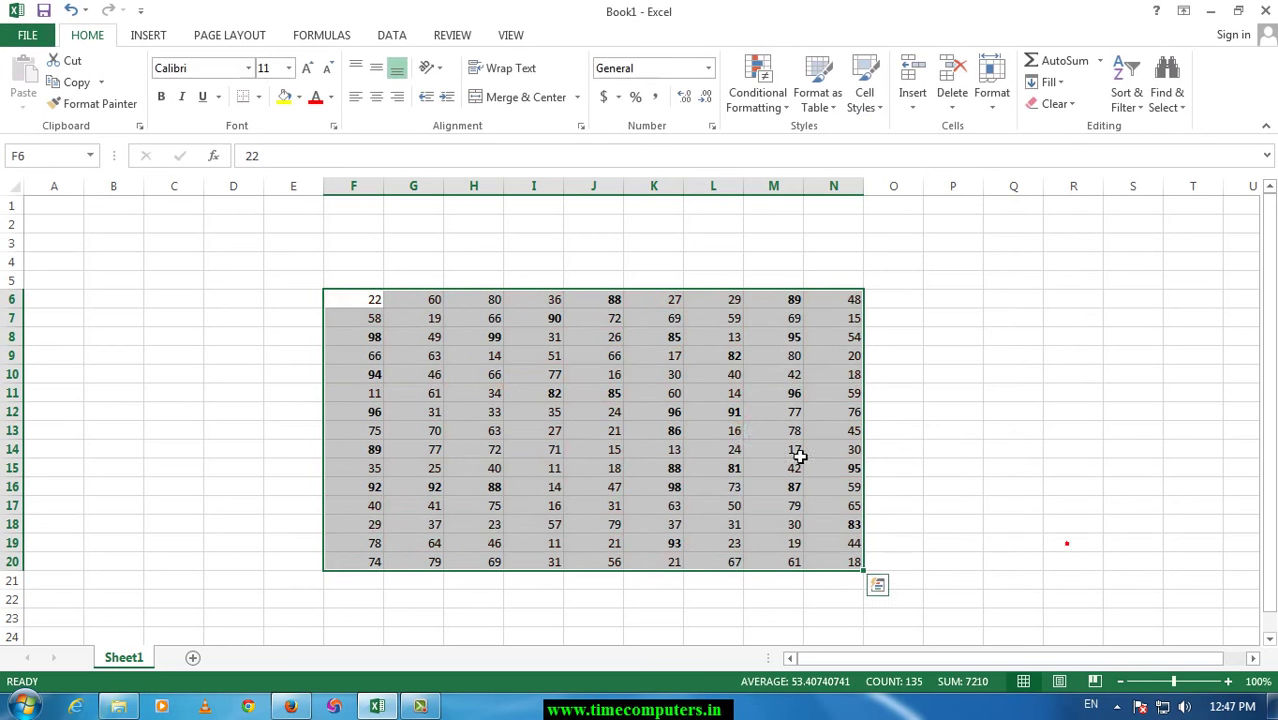
- Add a Less Than 55 rule formatted as Red Text, then reselect F6:N20
{"action": "left_click", "coordinate": [768, 112]}
{"action": "mouse_move", "coordinate": [815, 137]}
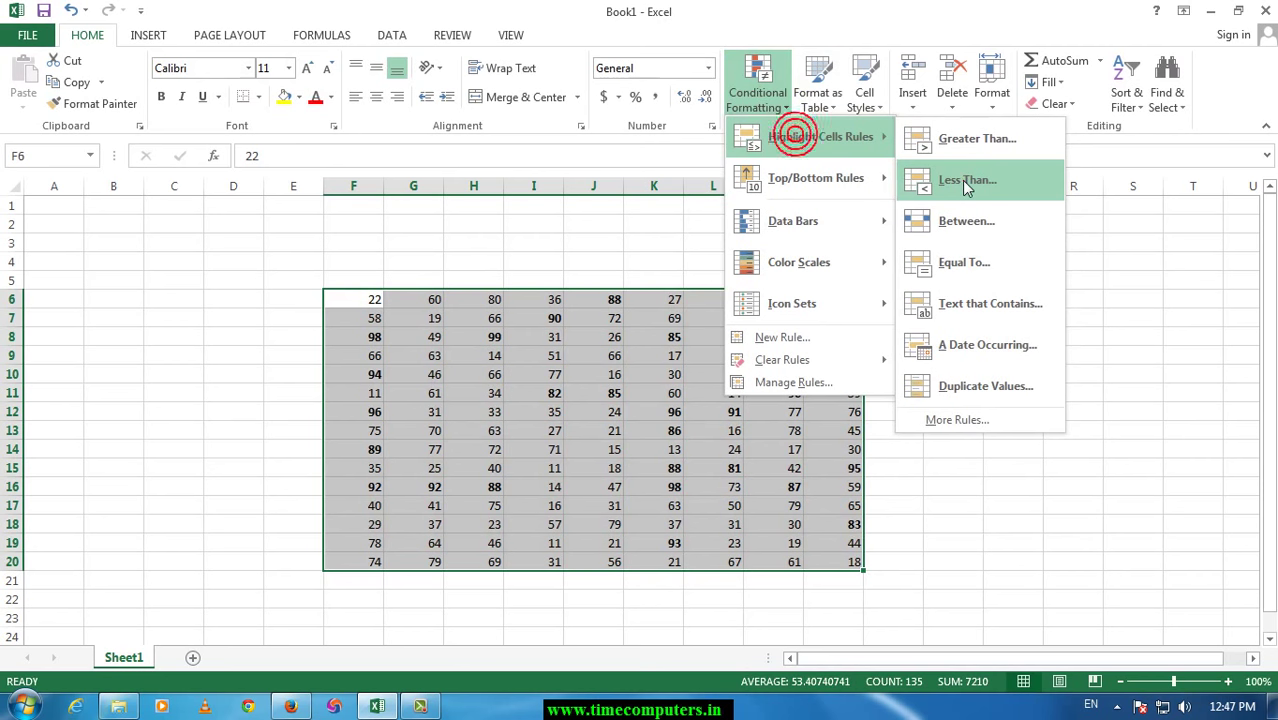
{"action": "left_click", "coordinate": [967, 184]}
{"action": "left_click", "coordinate": [1010, 515]}
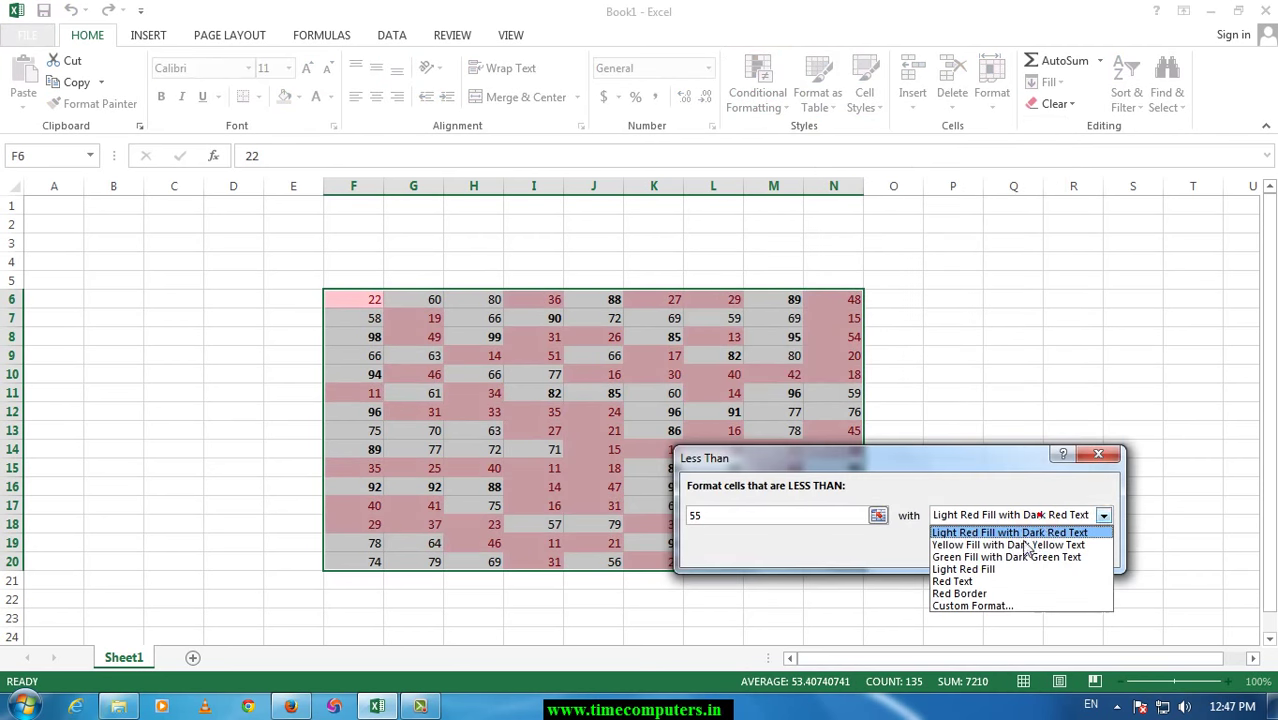
{"action": "left_click", "coordinate": [1003, 569]}
{"action": "left_click", "coordinate": [993, 514]}
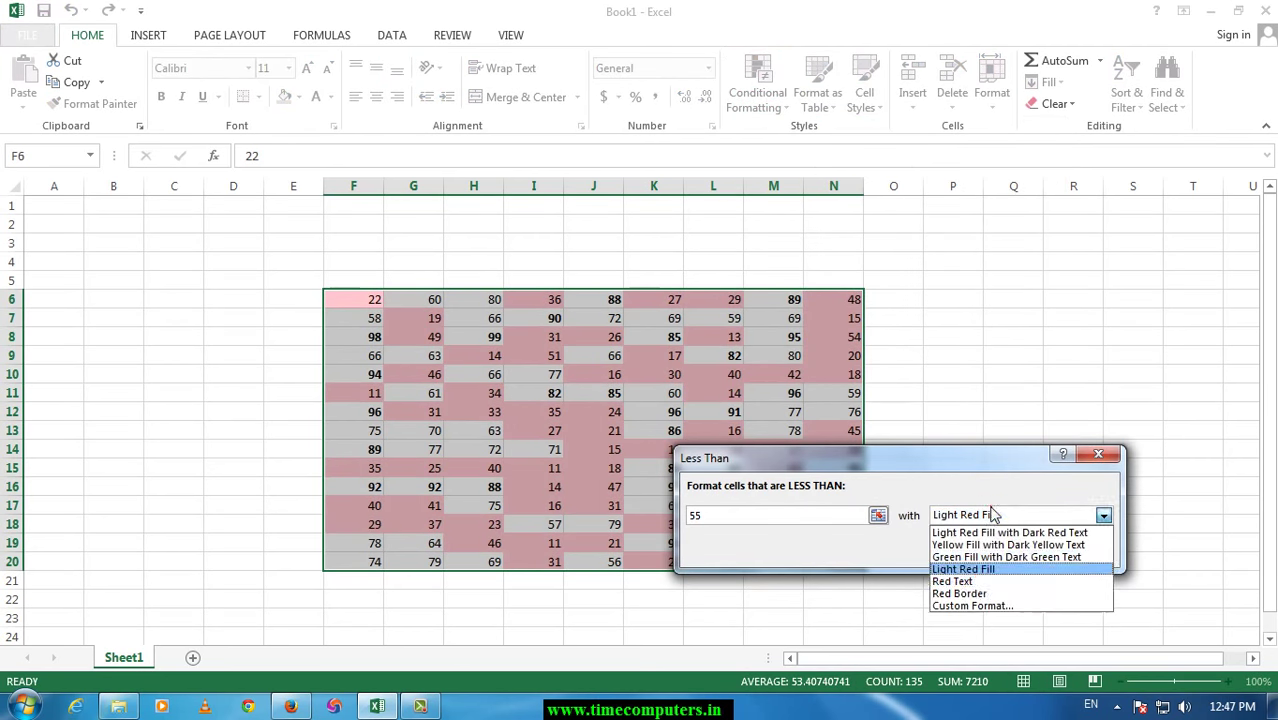
{"action": "left_click", "coordinate": [980, 582]}
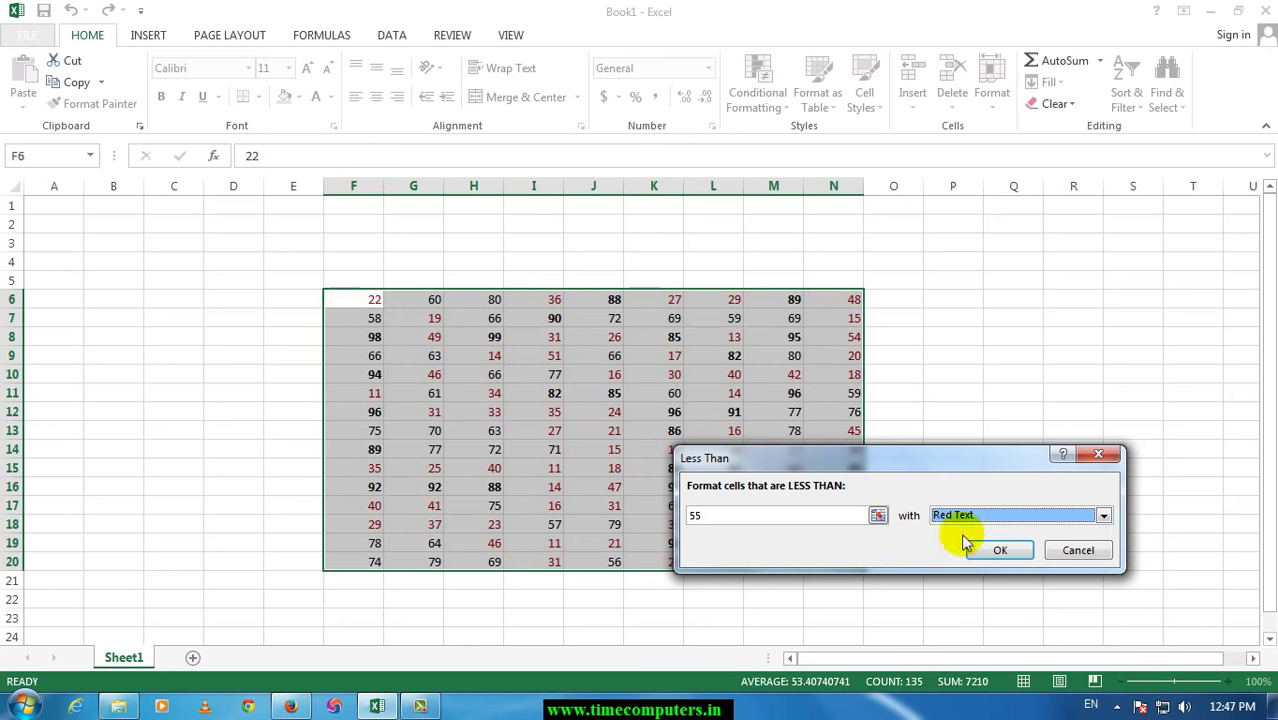
{"action": "left_click", "coordinate": [993, 549]}
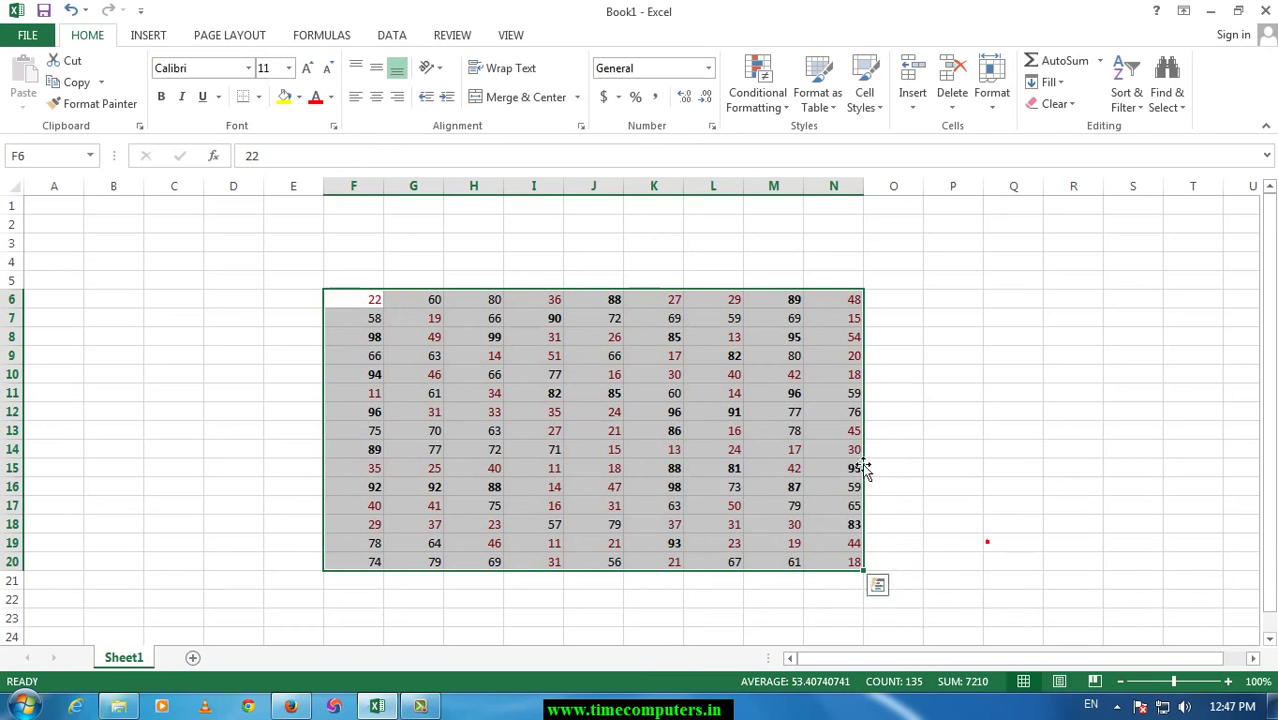
{"action": "left_click", "coordinate": [752, 395]}
{"action": "left_click_drag", "start_coordinate": [386, 298], "coordinate": [833, 557]}
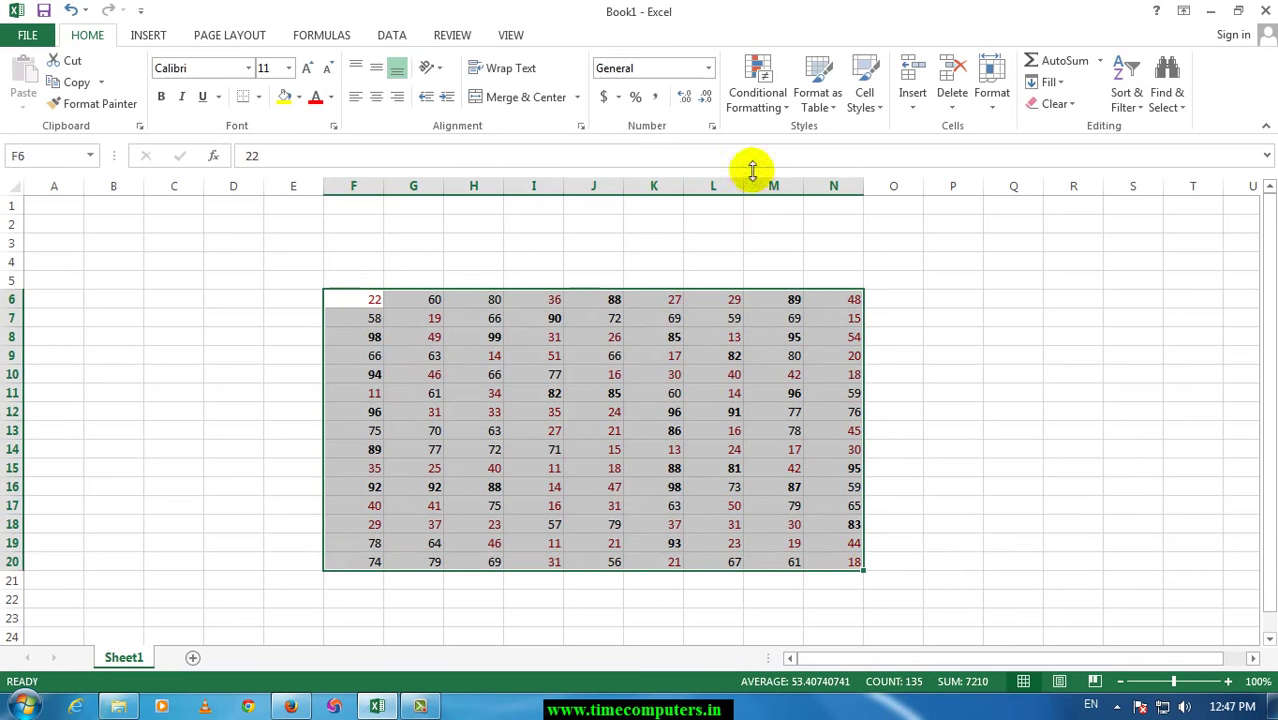
- Begin a Between highlight rule with 80 as the lower bound
{"action": "left_click", "coordinate": [757, 100]}
{"action": "mouse_move", "coordinate": [790, 148]}
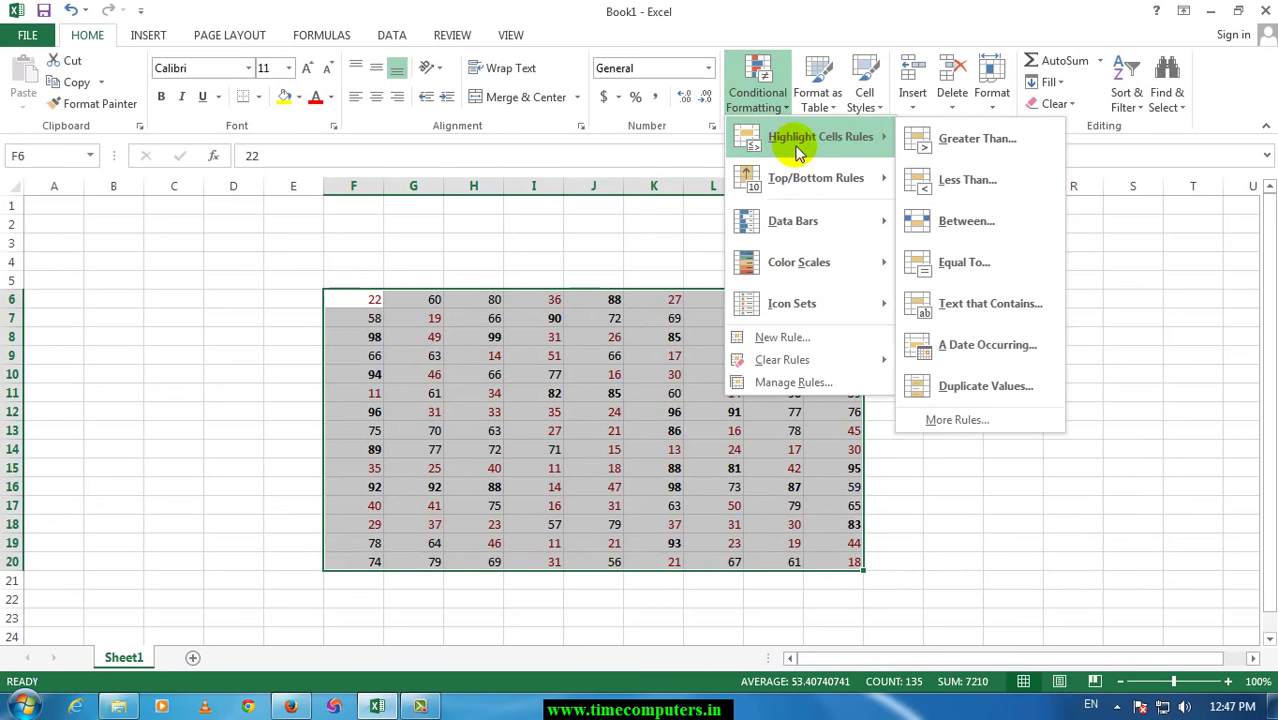
{"action": "left_click", "coordinate": [964, 217]}
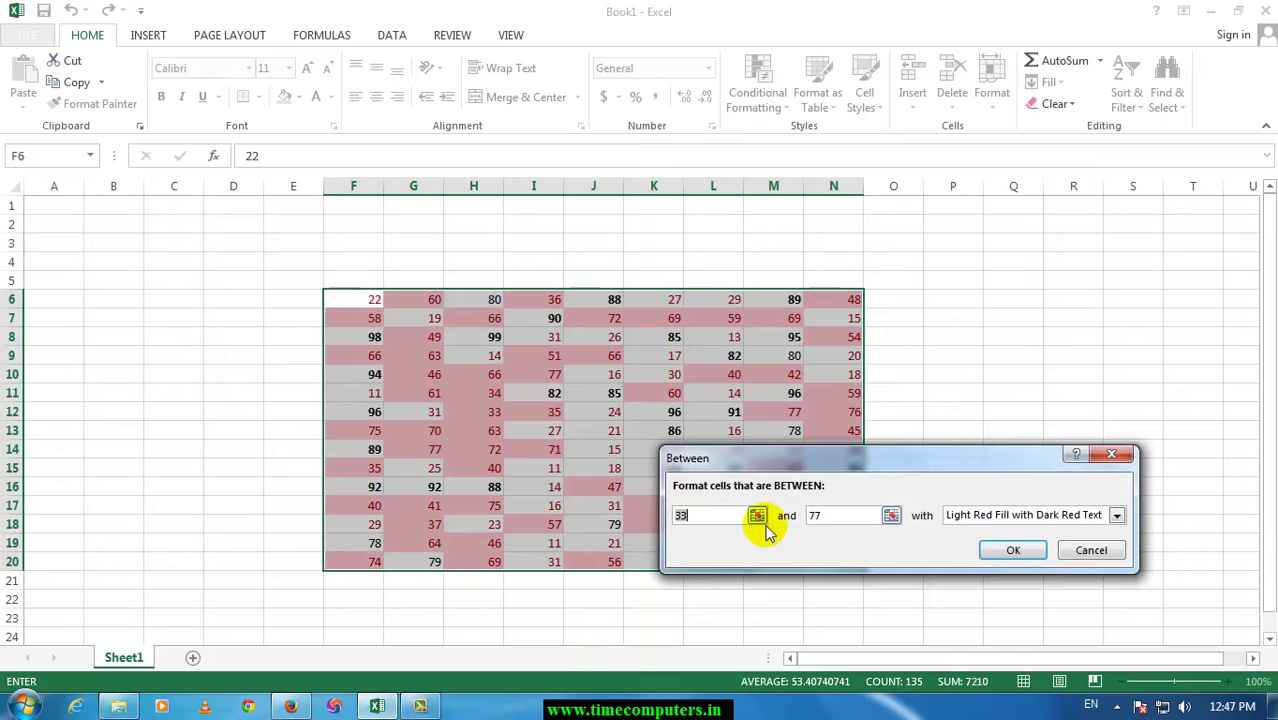
{"action": "left_click", "coordinate": [680, 515]}
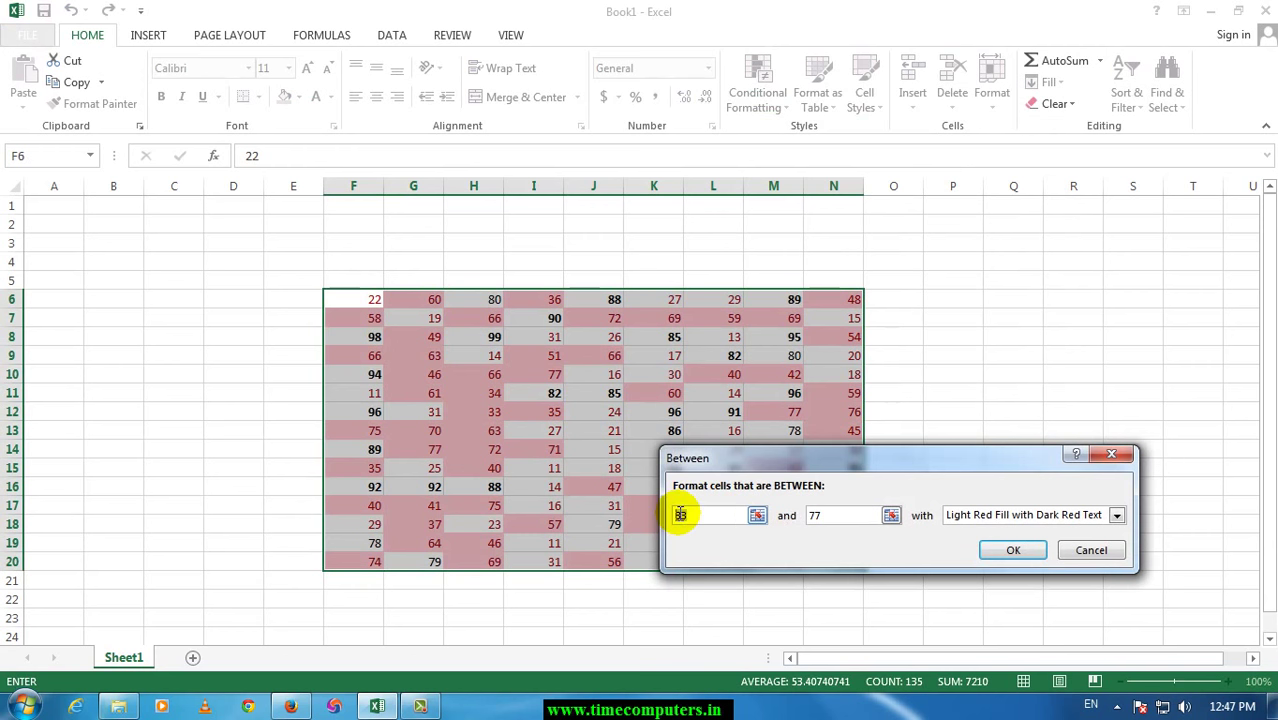
{"action": "type", "text": "80"}
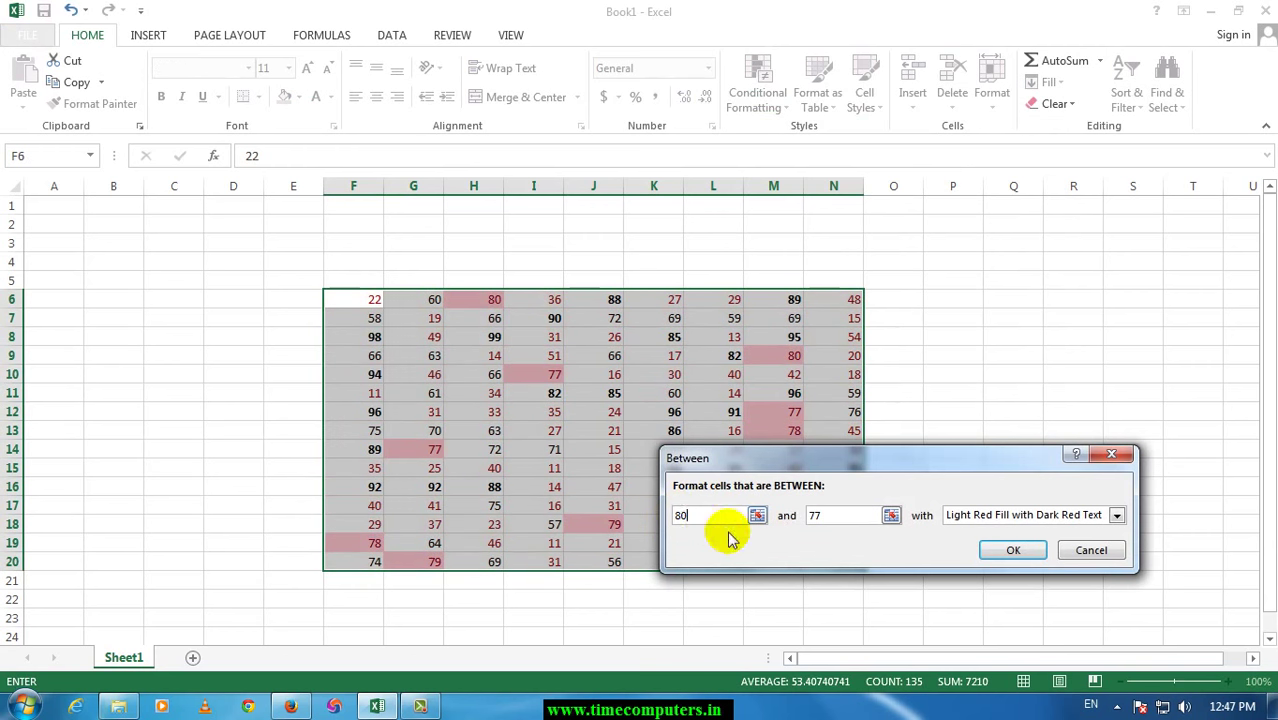
{"action": "left_click", "coordinate": [848, 513]}
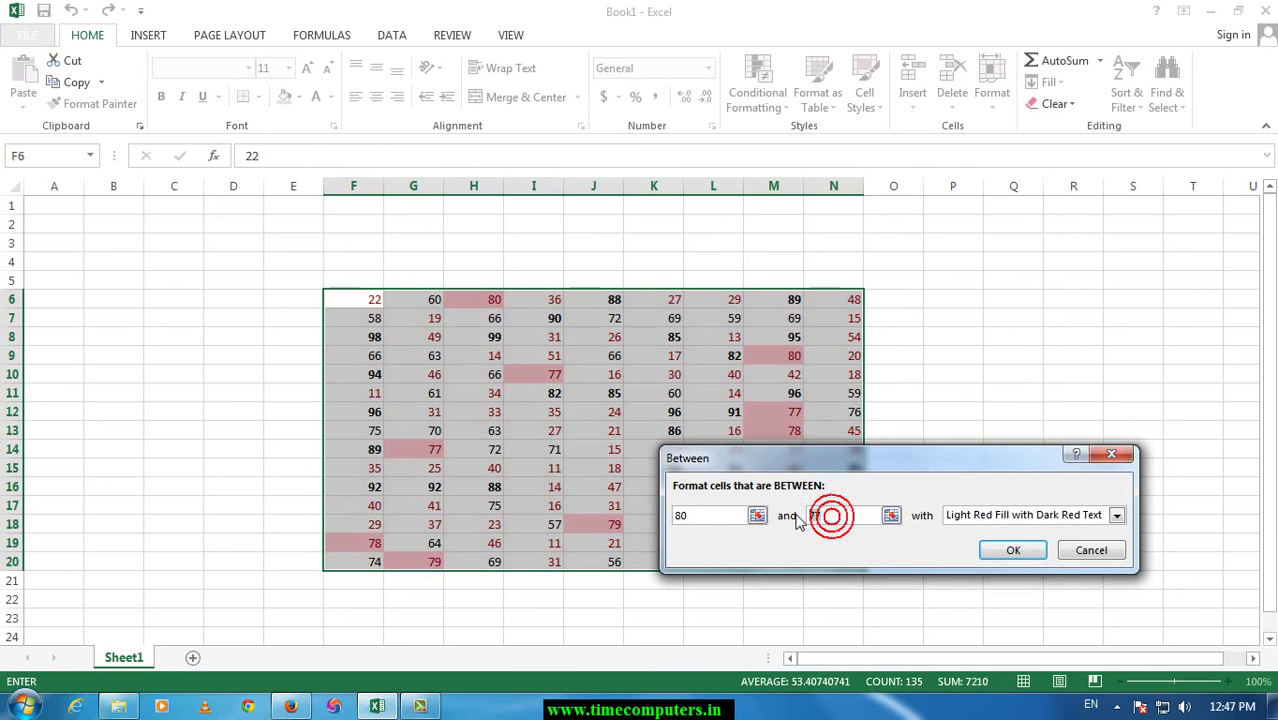
- Set the upper bound to 90 and pick a light gold background in Custom Format
{"action": "type", "text": "90"}
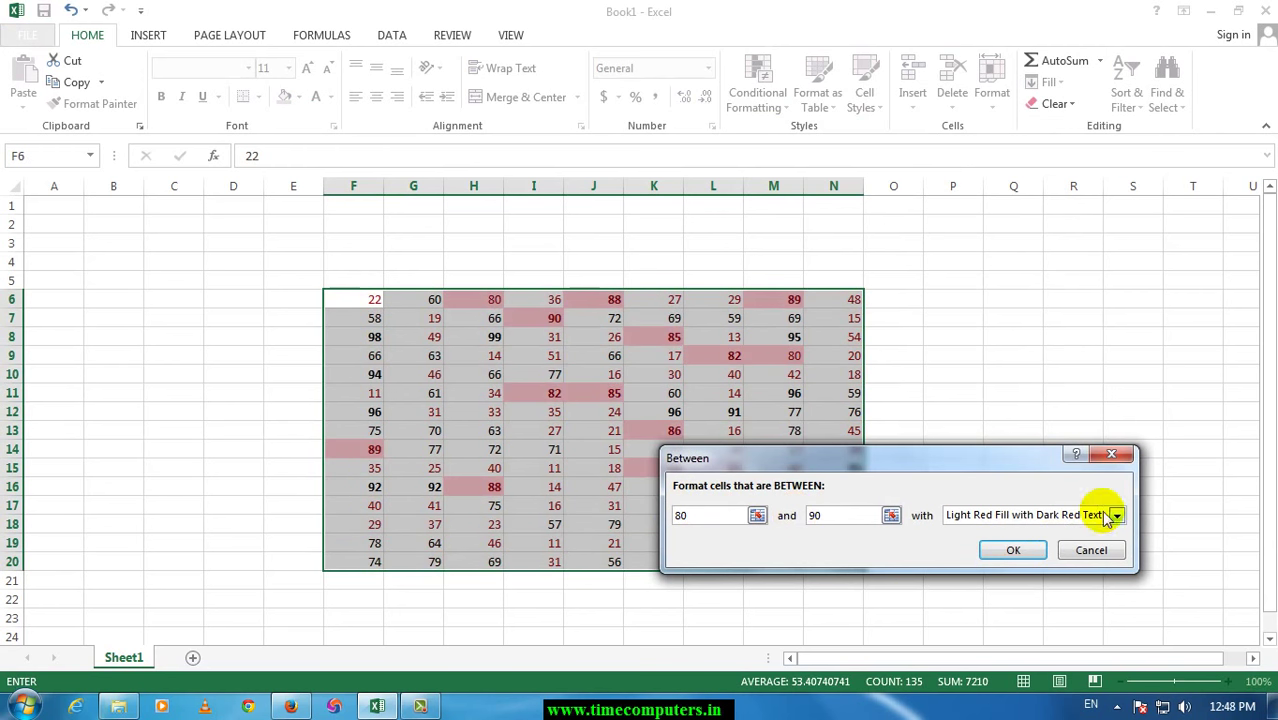
{"action": "left_click", "coordinate": [1085, 517]}
{"action": "left_click", "coordinate": [1008, 606]}
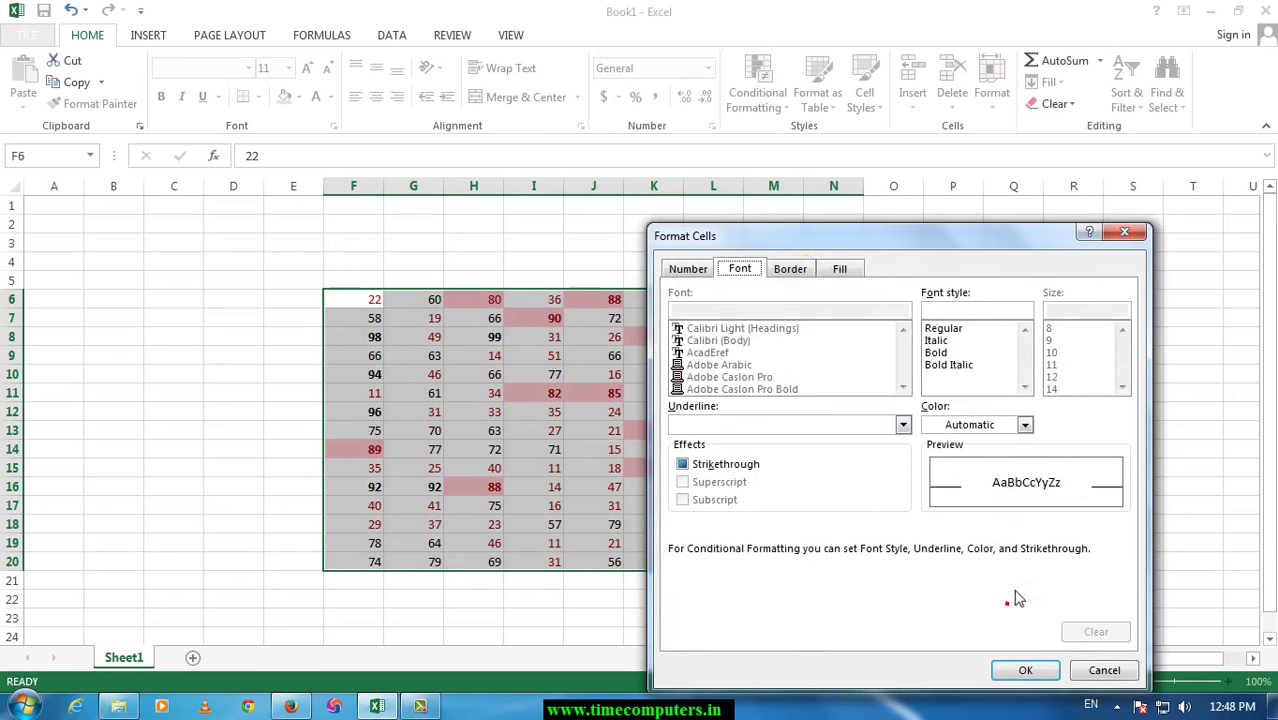
{"action": "left_click", "coordinate": [796, 276]}
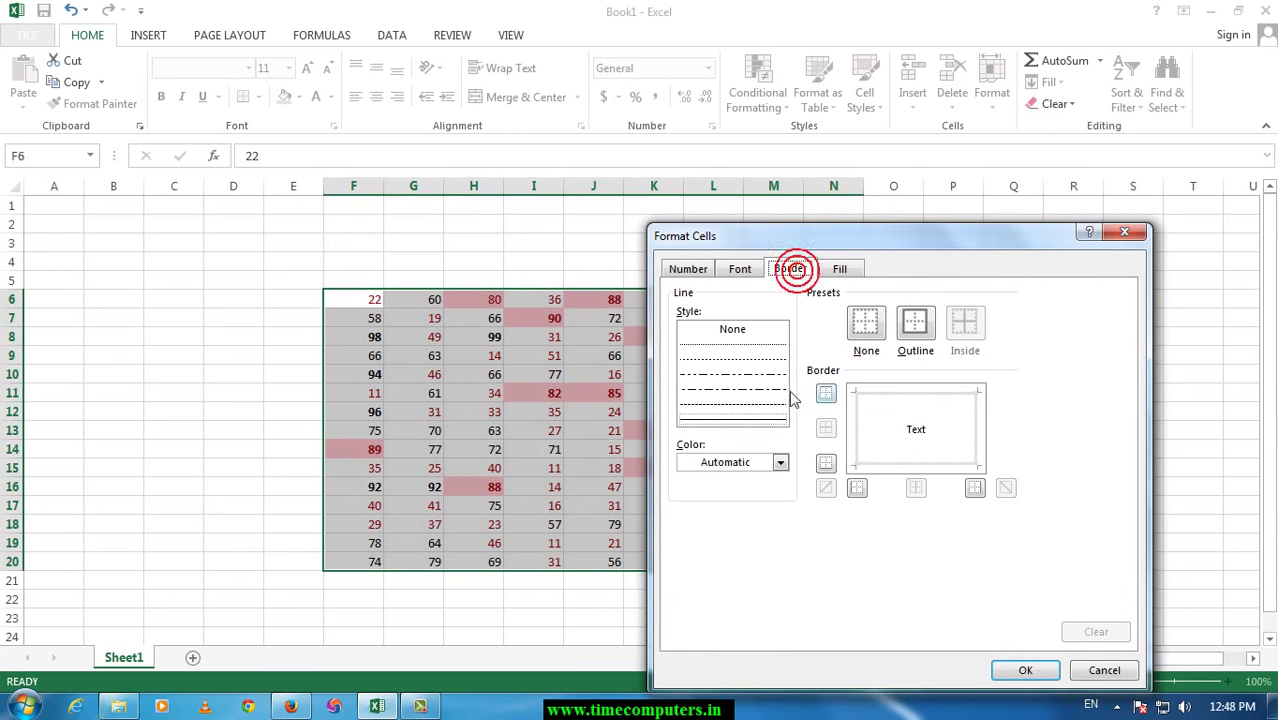
{"action": "left_click", "coordinate": [841, 270]}
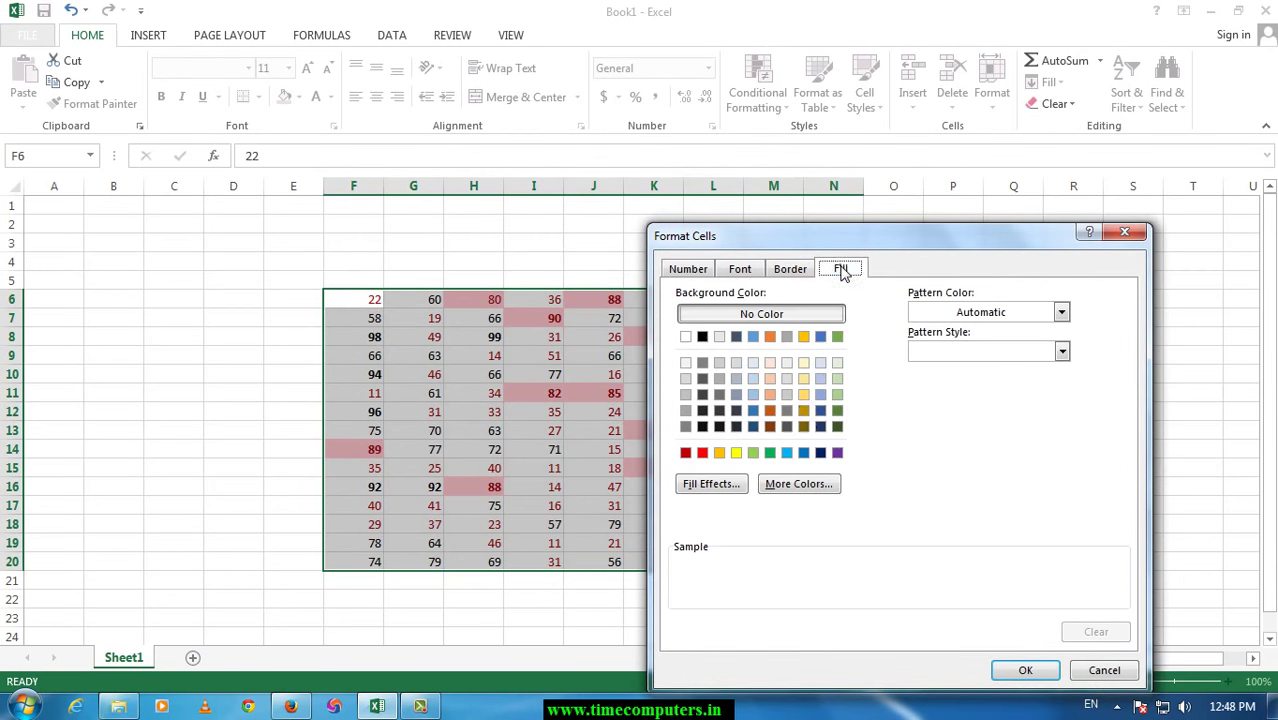
{"action": "left_click", "coordinate": [804, 395]}
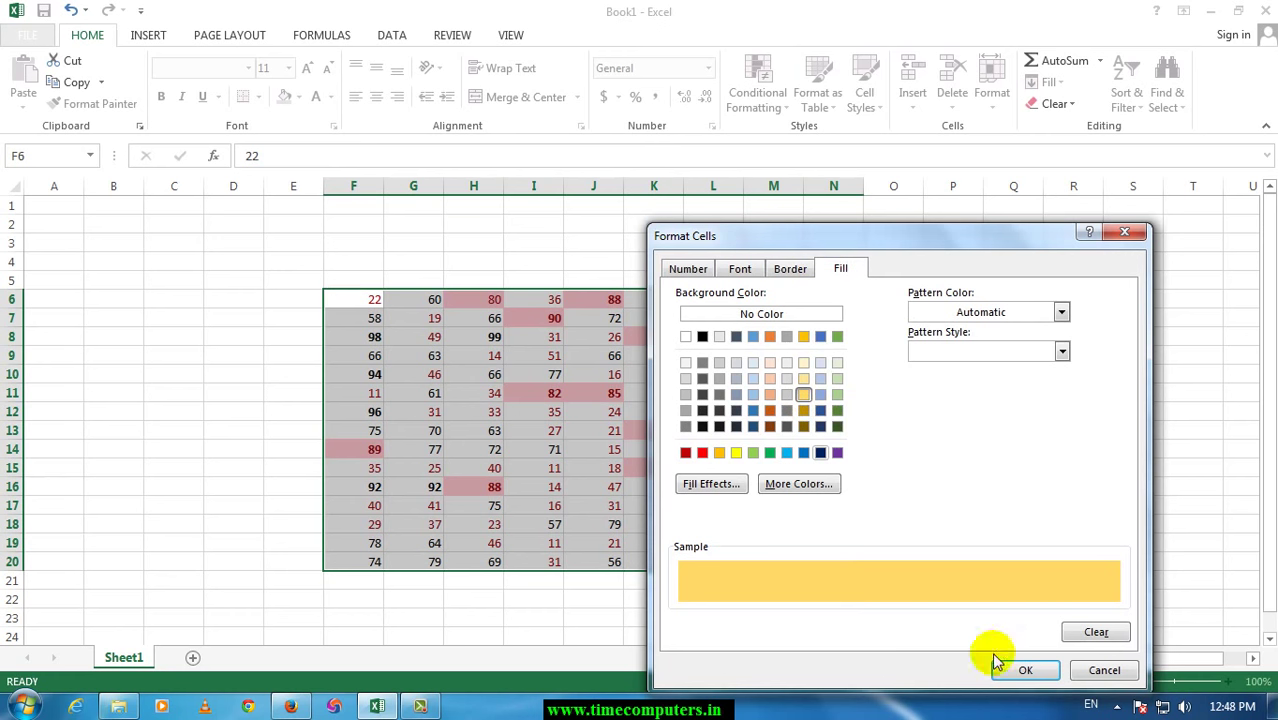
- Use a diagonal-up gradient from dark blue-grey to orange and apply the 80–90 rule
{"action": "left_click", "coordinate": [721, 488]}
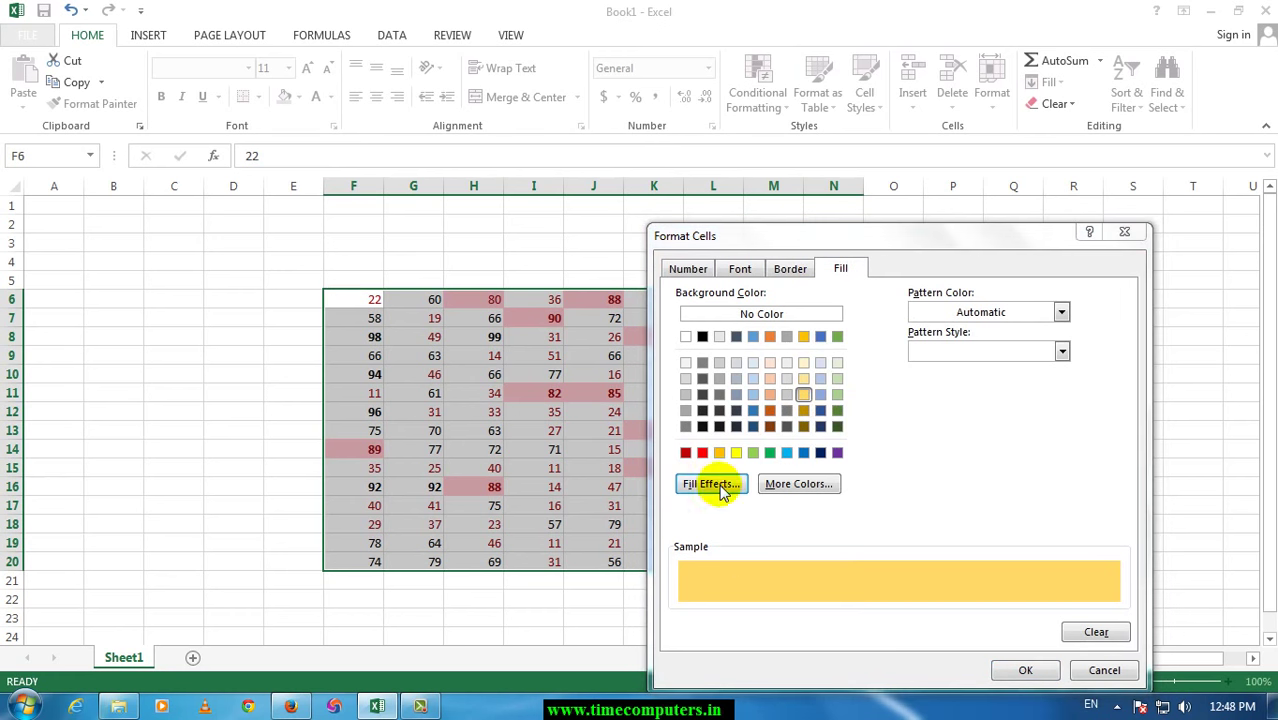
{"action": "left_click", "coordinate": [786, 546]}
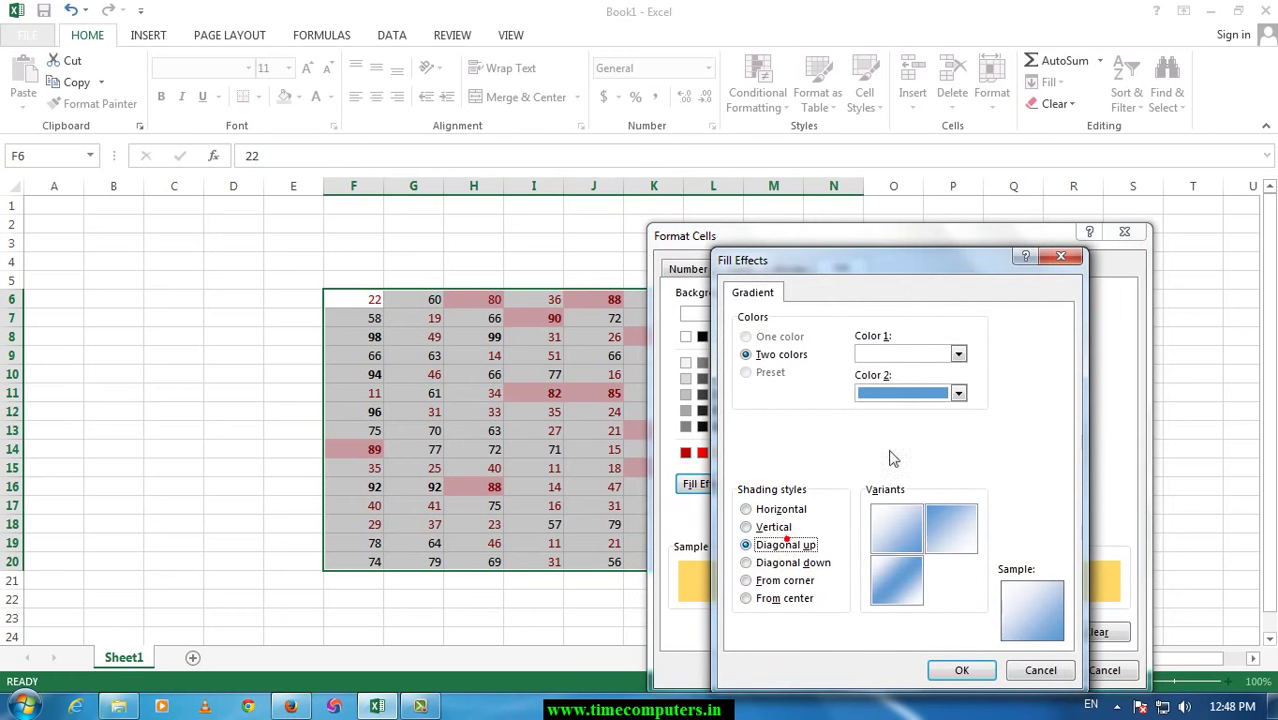
{"action": "left_click", "coordinate": [904, 396]}
{"action": "left_click", "coordinate": [896, 538]}
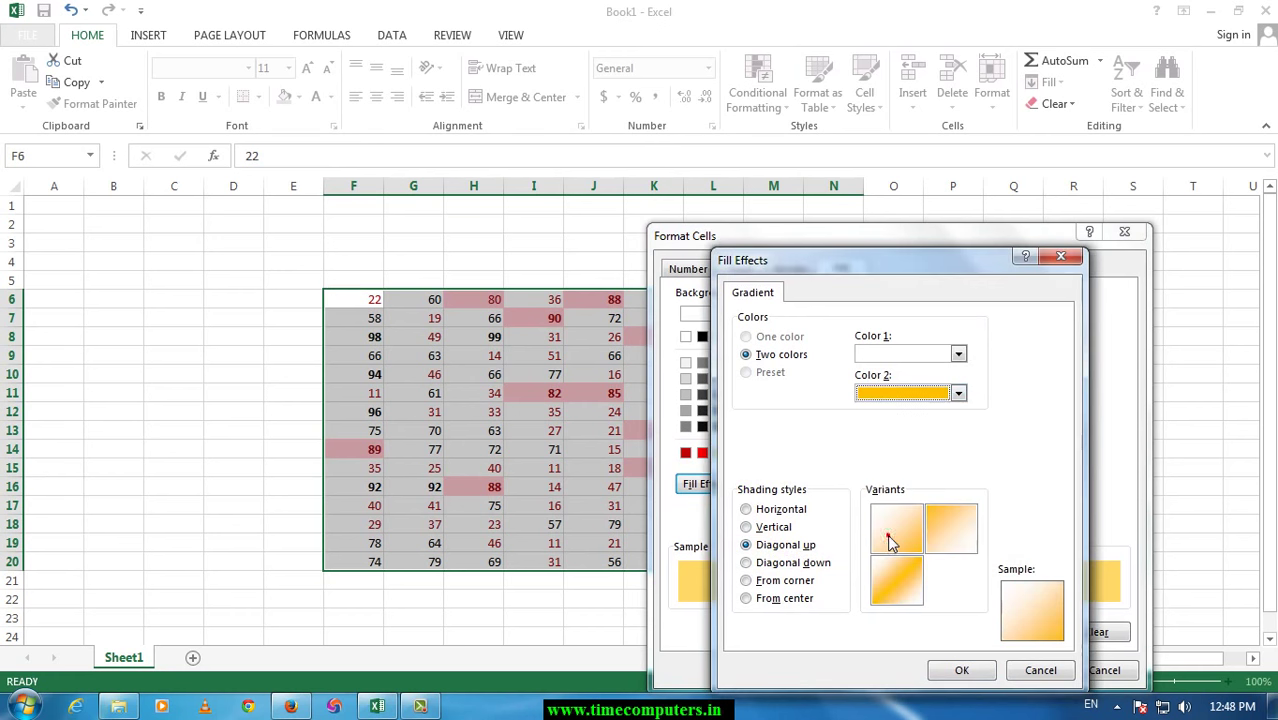
{"action": "left_click", "coordinate": [938, 356]}
{"action": "left_click", "coordinate": [911, 449]}
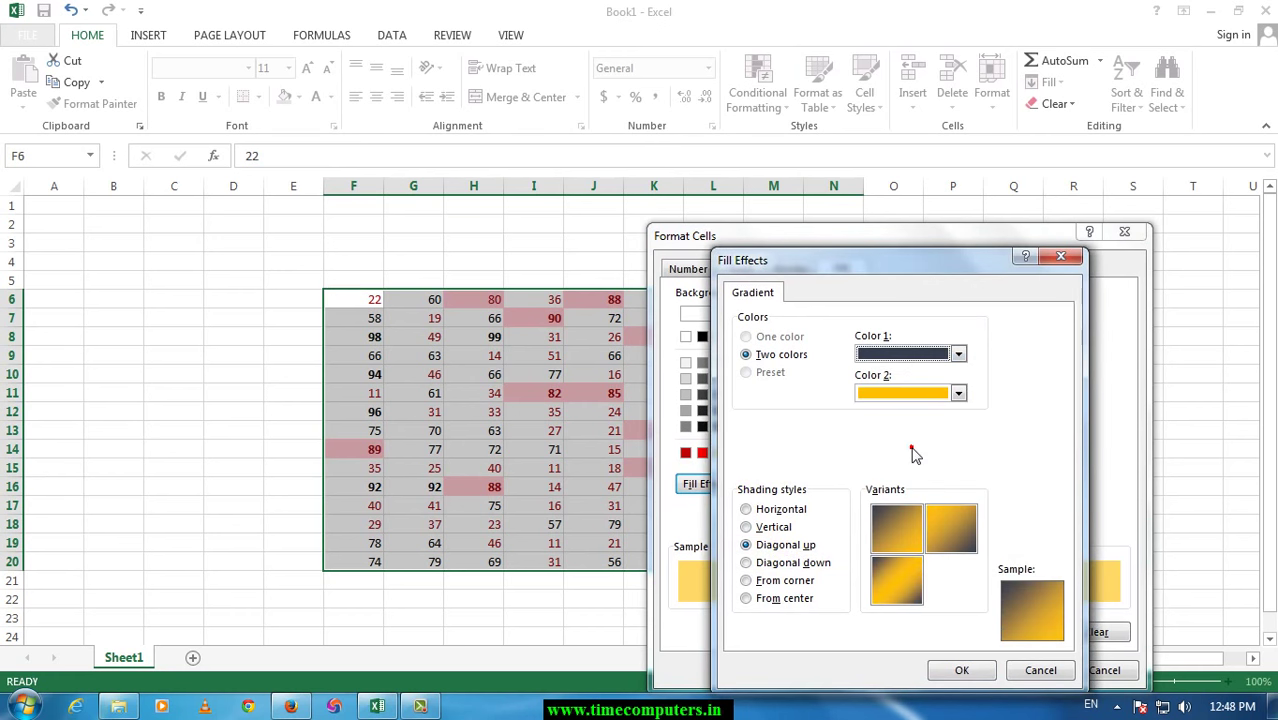
{"action": "left_click", "coordinate": [962, 676]}
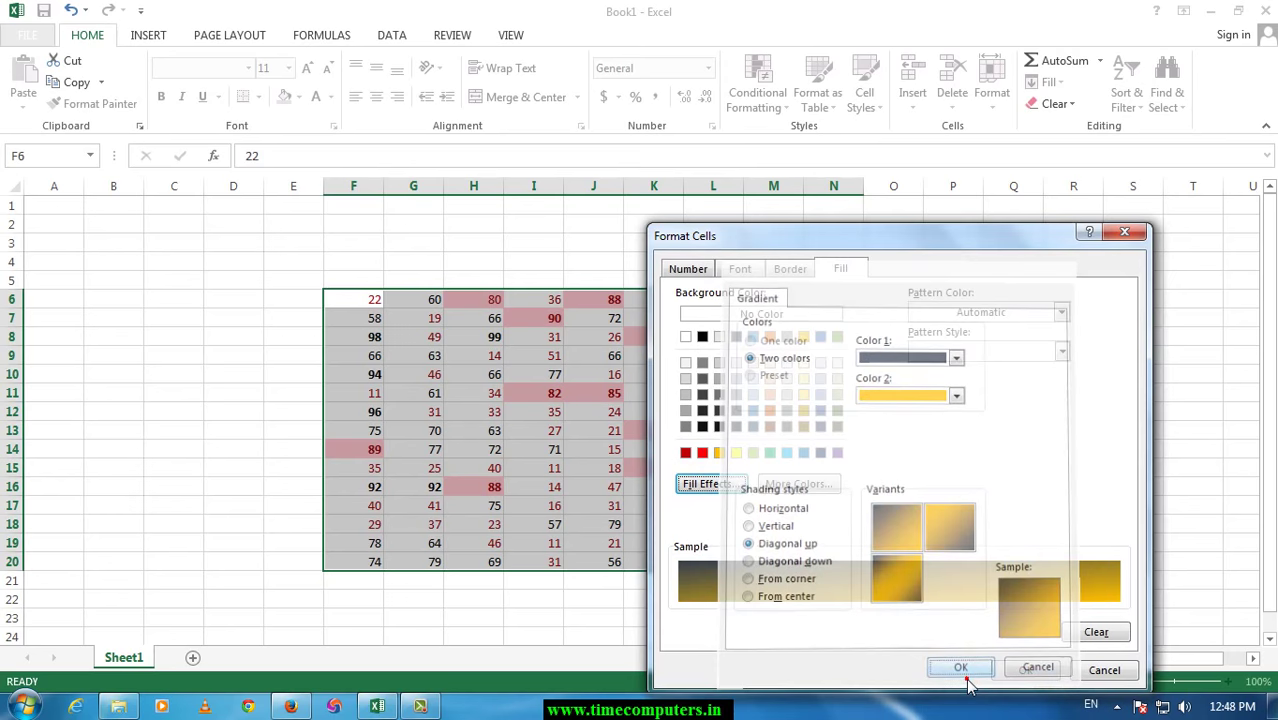
{"action": "left_click", "coordinate": [1010, 672]}
{"action": "left_click", "coordinate": [1012, 549]}
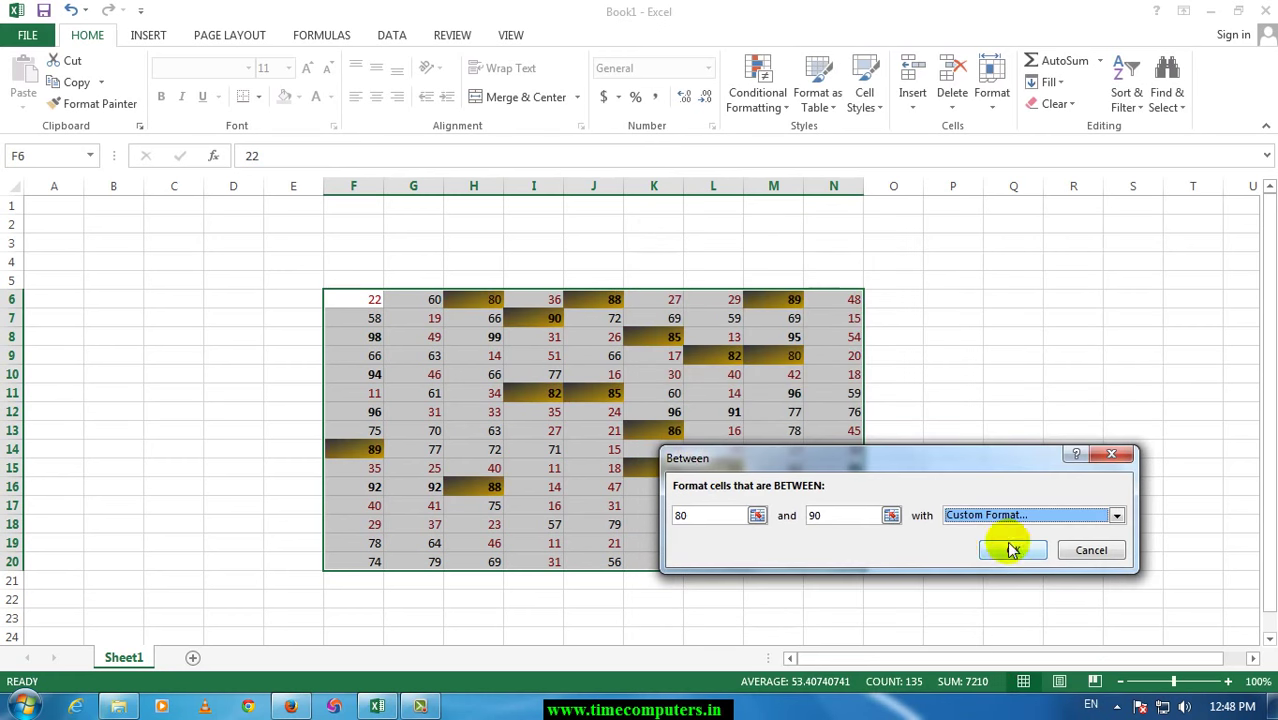
{"action": "left_click", "coordinate": [1010, 550]}
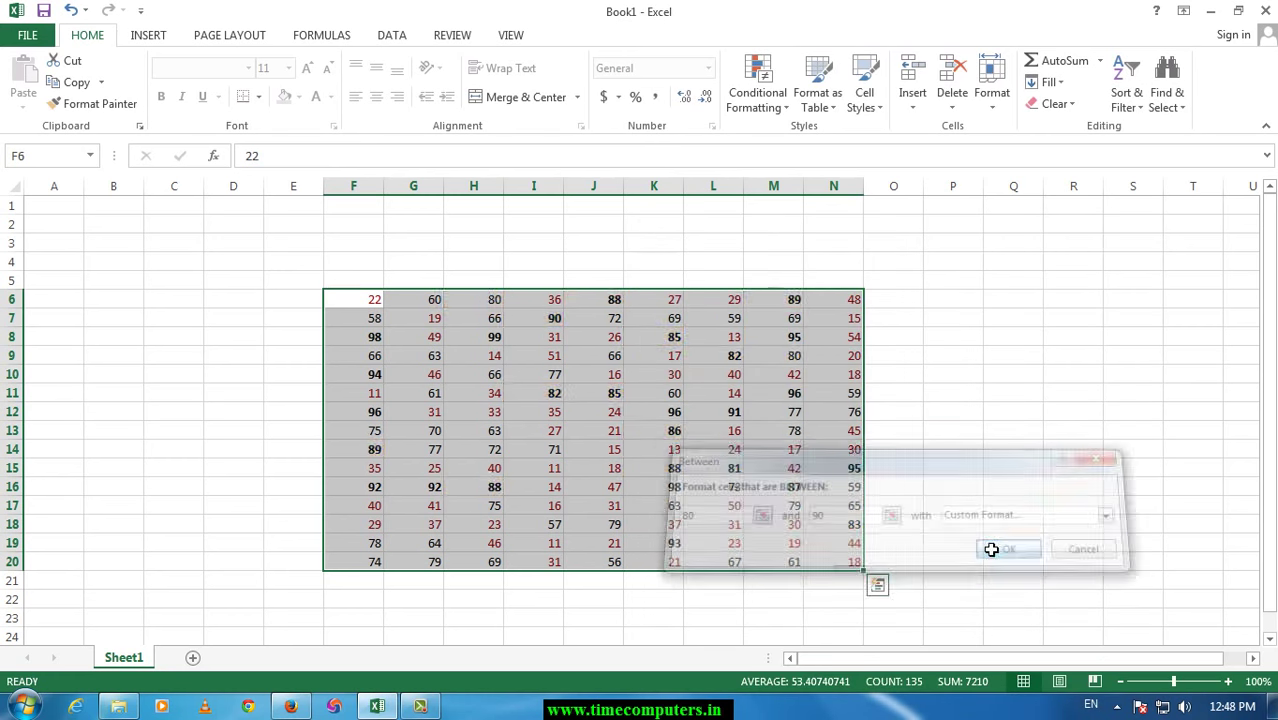
{"action": "left_click", "coordinate": [756, 428]}
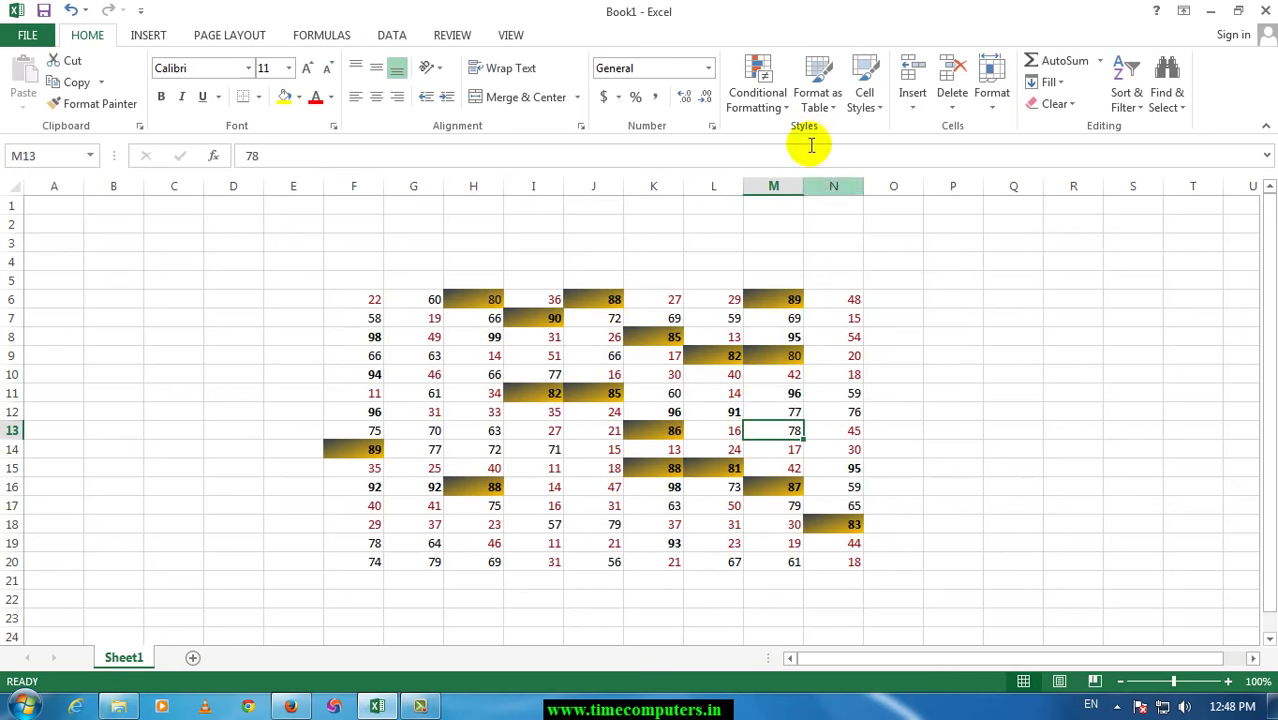
- Reselect the number grid F6:N20
{"action": "left_click", "coordinate": [762, 100]}
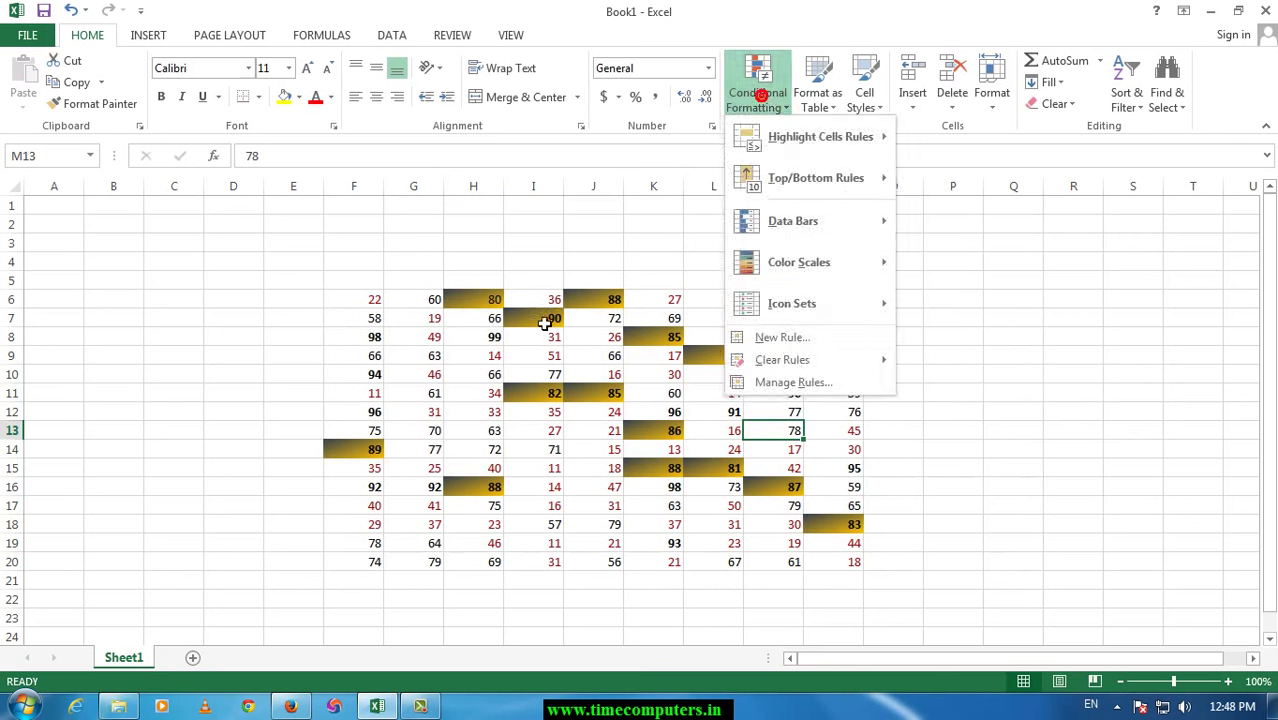
{"action": "left_click", "coordinate": [545, 323]}
{"action": "left_click", "coordinate": [757, 100]}
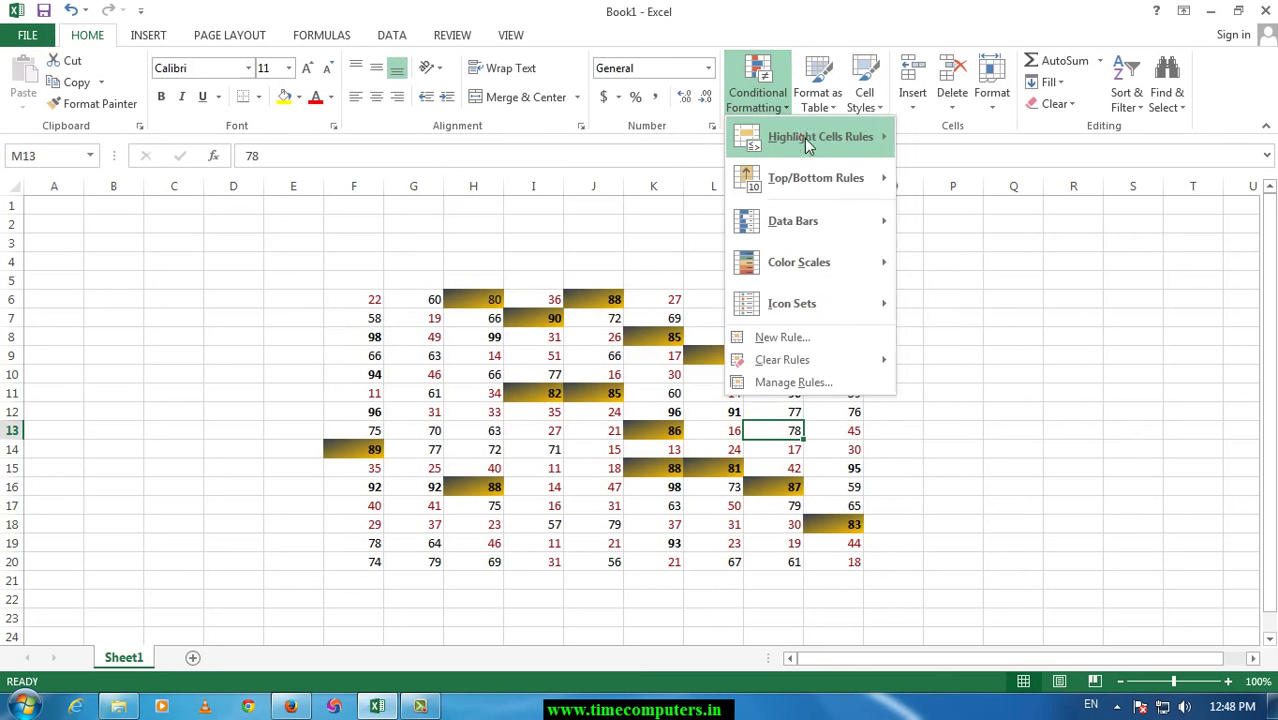
{"action": "left_click", "coordinate": [800, 137]}
{"action": "left_click", "coordinate": [622, 365]}
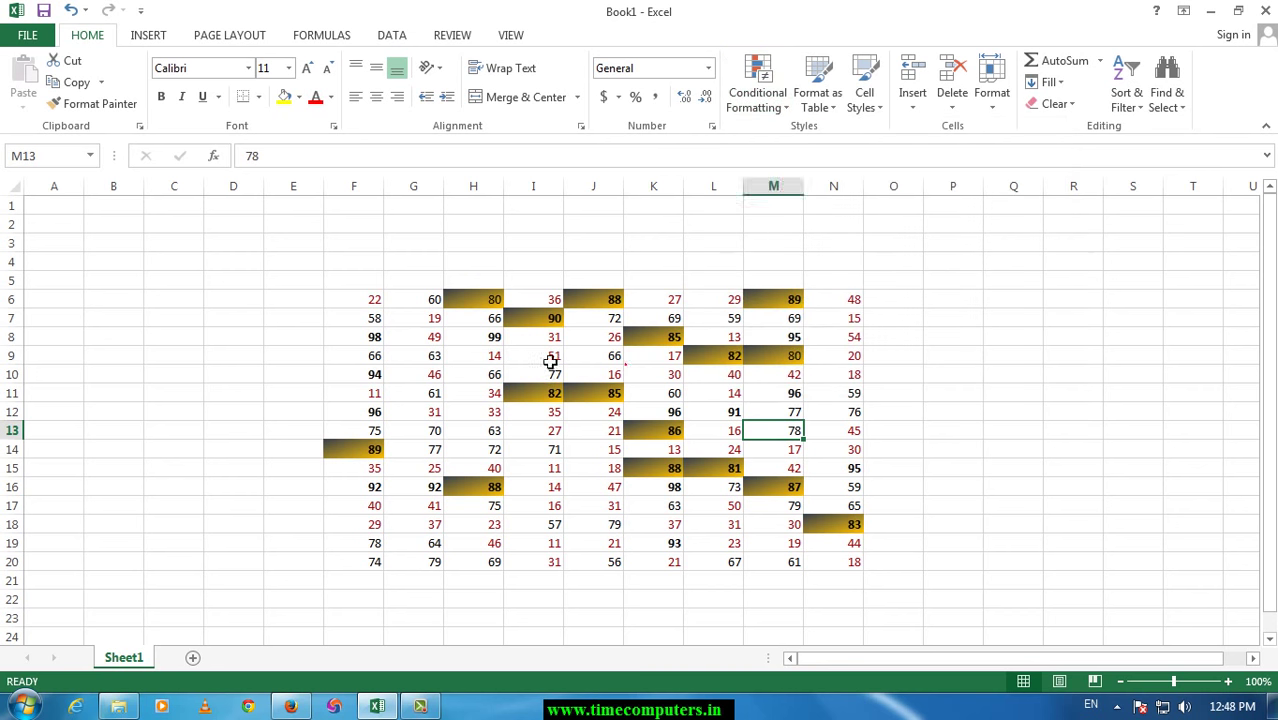
{"action": "mouse_move", "coordinate": [362, 302]}
{"action": "left_mouse_down"}
{"action": "mouse_move", "coordinate": [674, 528]}
{"action": "mouse_move", "coordinate": [836, 573]}
{"action": "mouse_move", "coordinate": [827, 563]}
{"action": "left_mouse_up"}
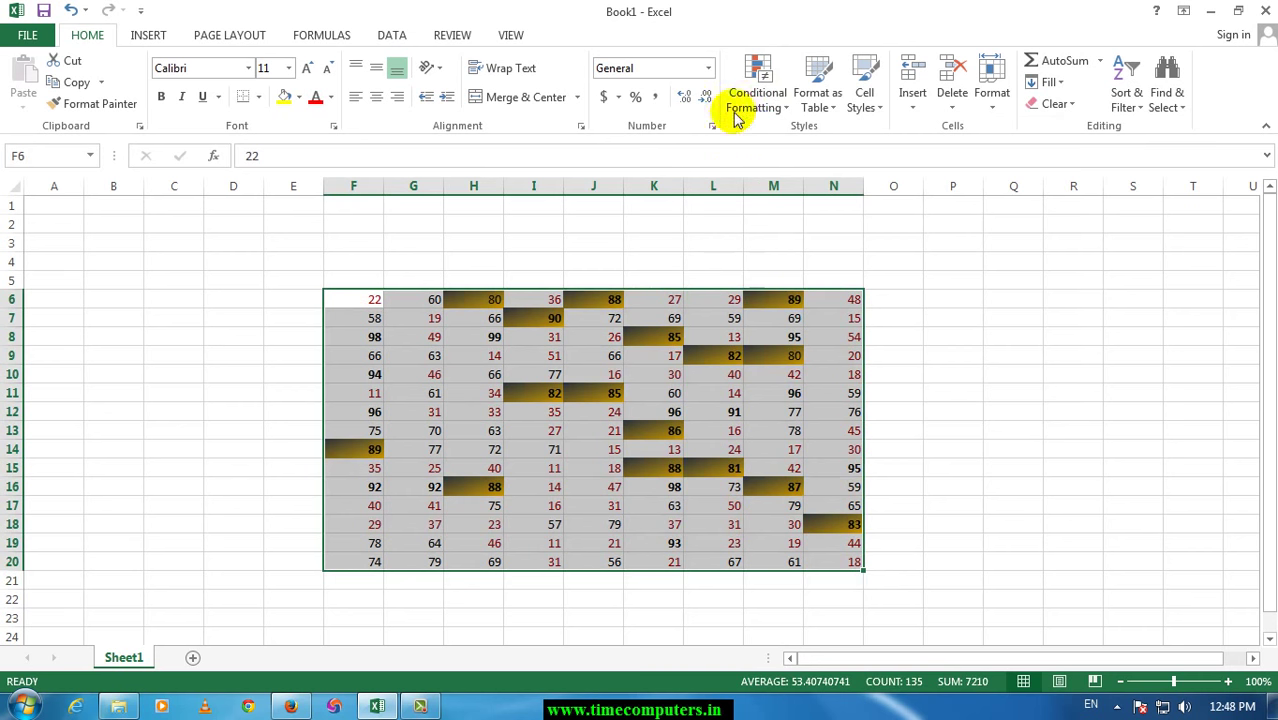
- Start an Equal To rule for 31, previewing the Red Border format
{"action": "left_click", "coordinate": [762, 100]}
{"action": "mouse_move", "coordinate": [820, 137]}
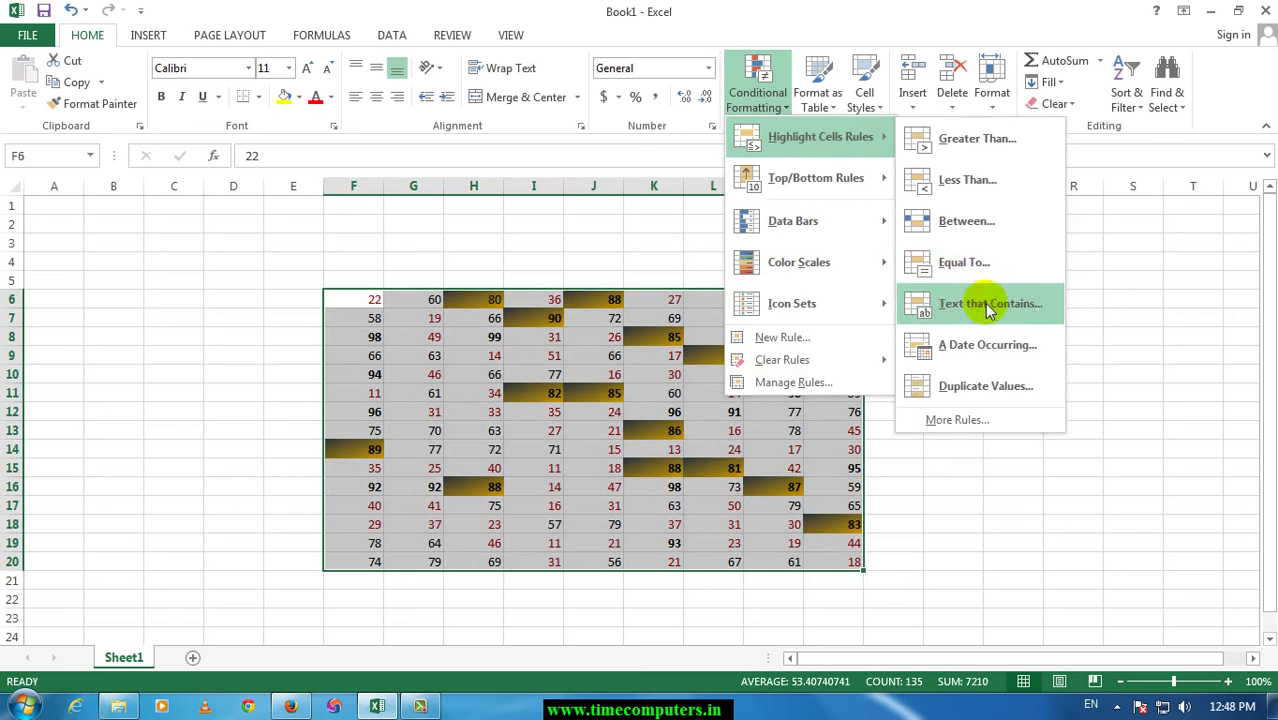
{"action": "left_click", "coordinate": [970, 268]}
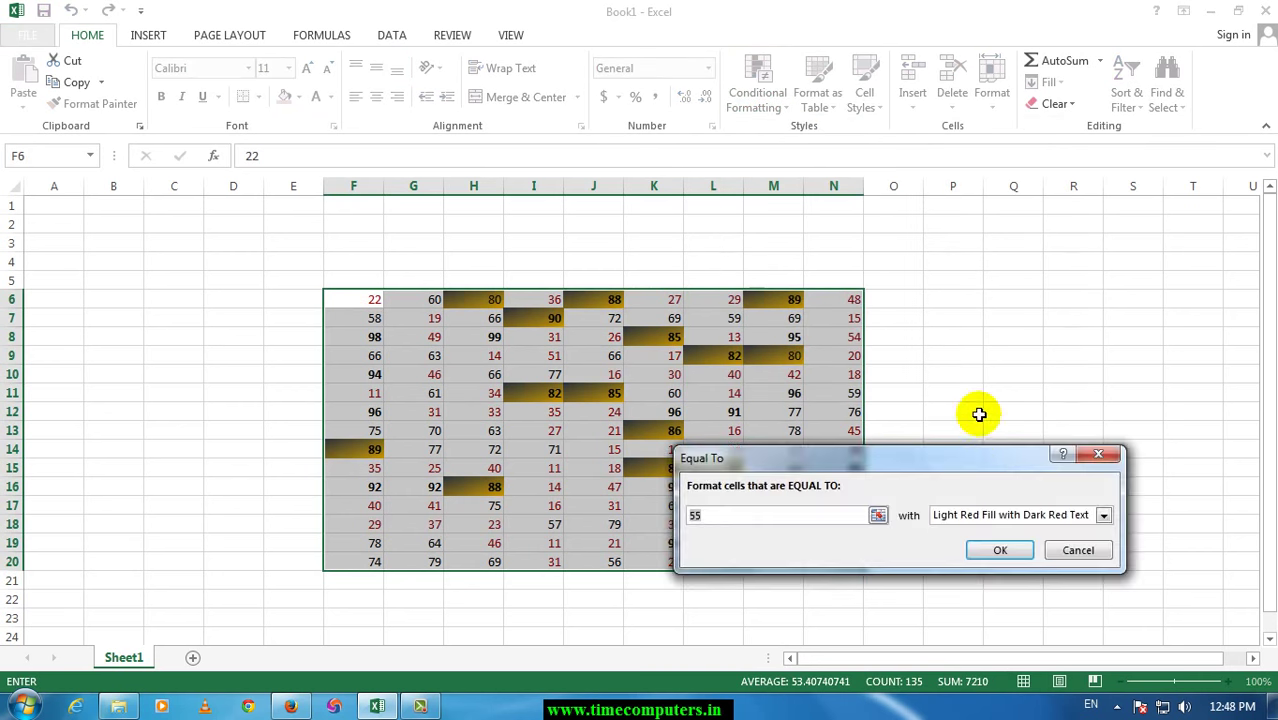
{"action": "type", "text": "31"}
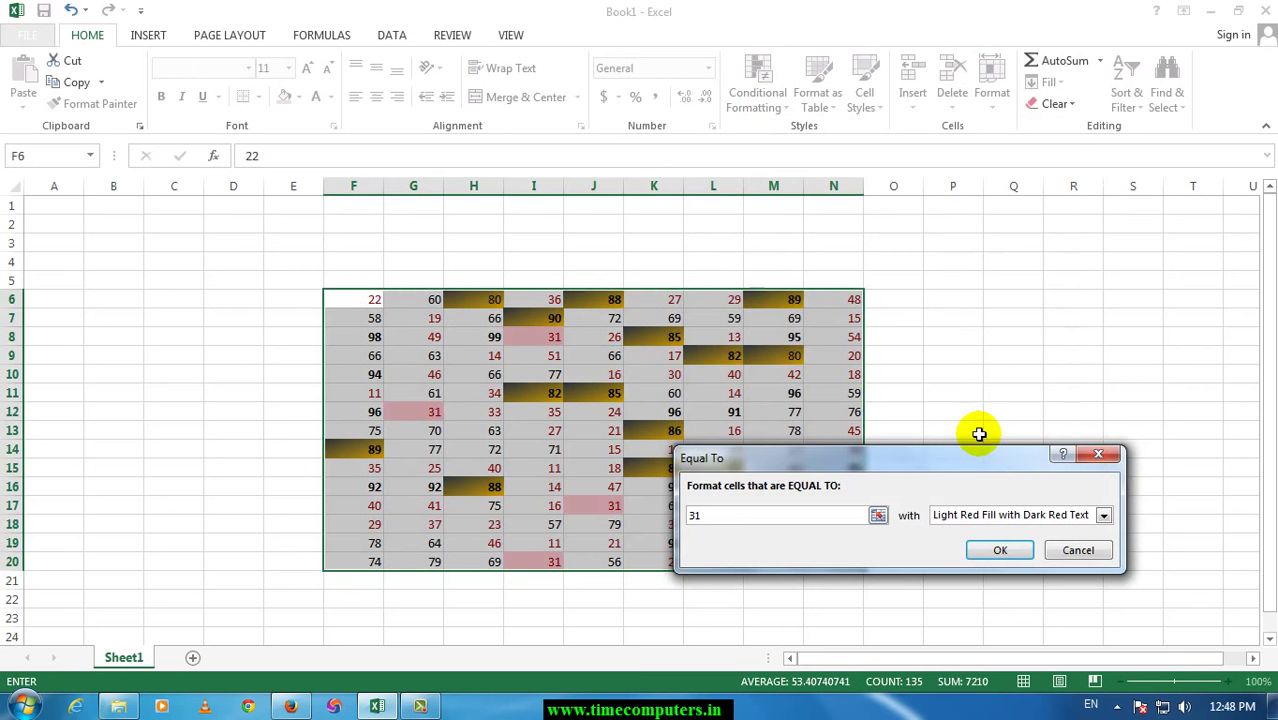
{"action": "left_click", "coordinate": [985, 514]}
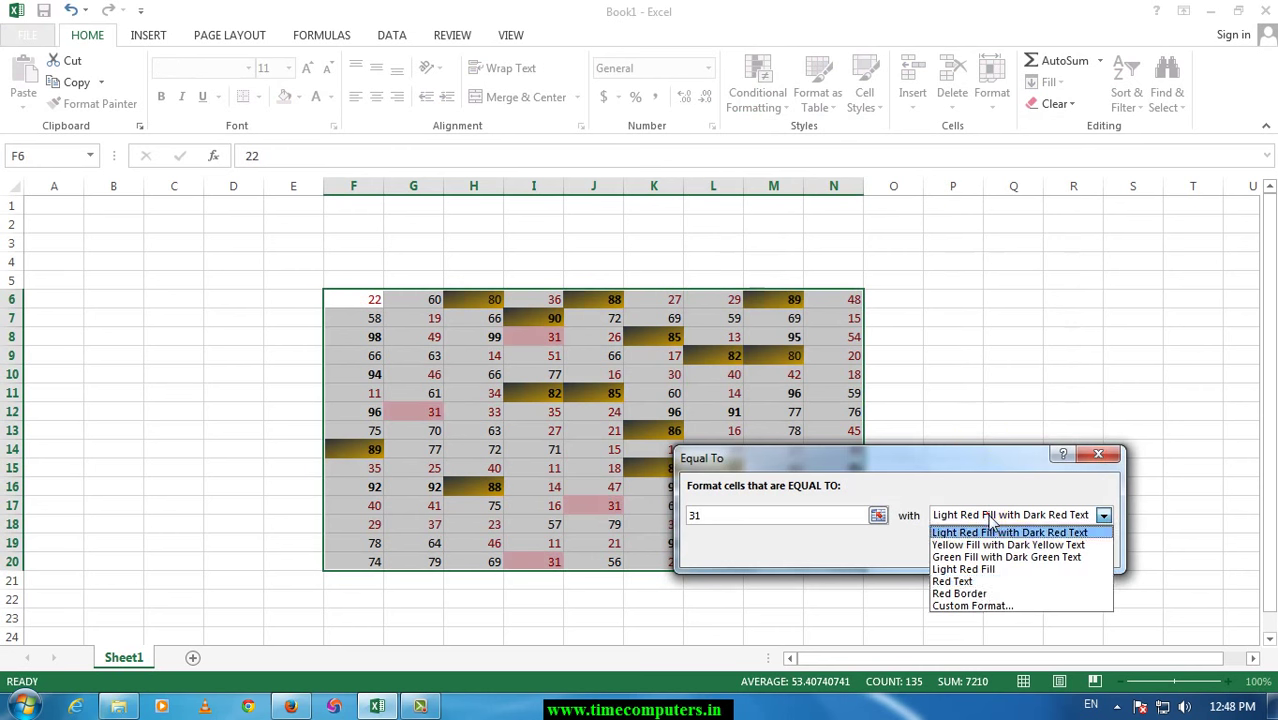
{"action": "left_click", "coordinate": [985, 594]}
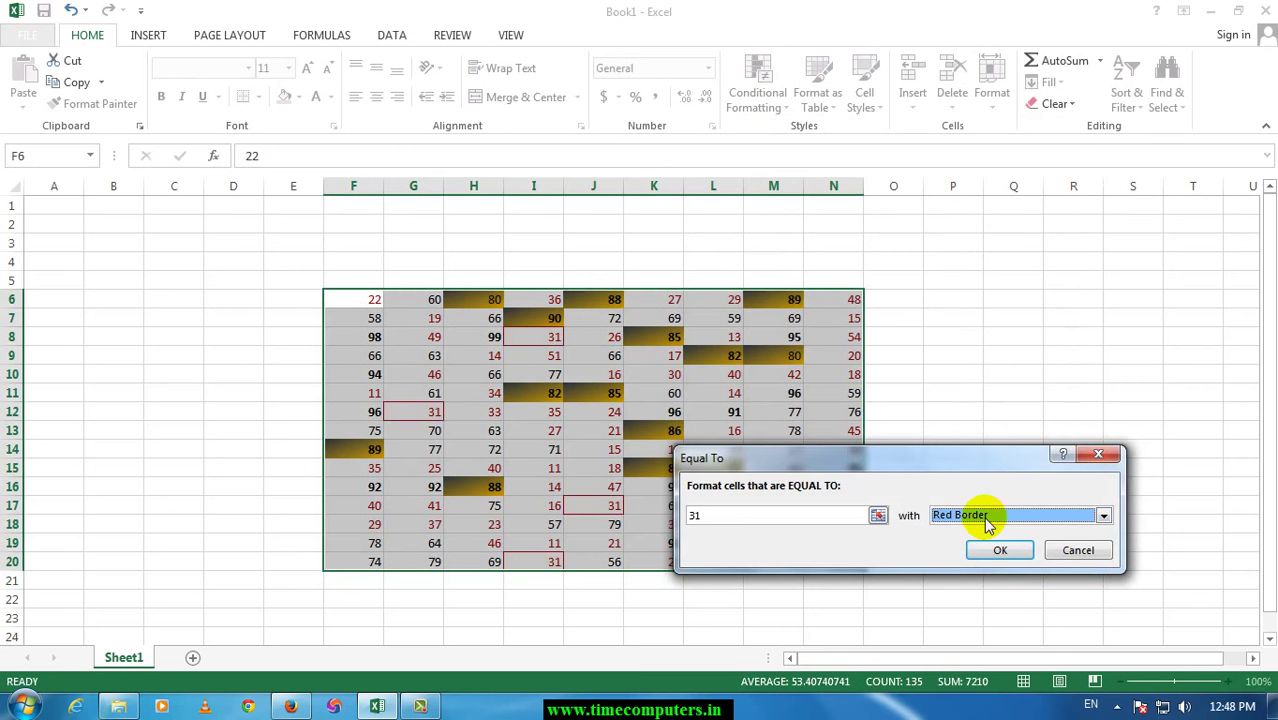
{"action": "left_click", "coordinate": [985, 517]}
- Give the equal-to-31 rule a custom red-to-yellow gradient fill and apply it
{"action": "left_click", "coordinate": [988, 607]}
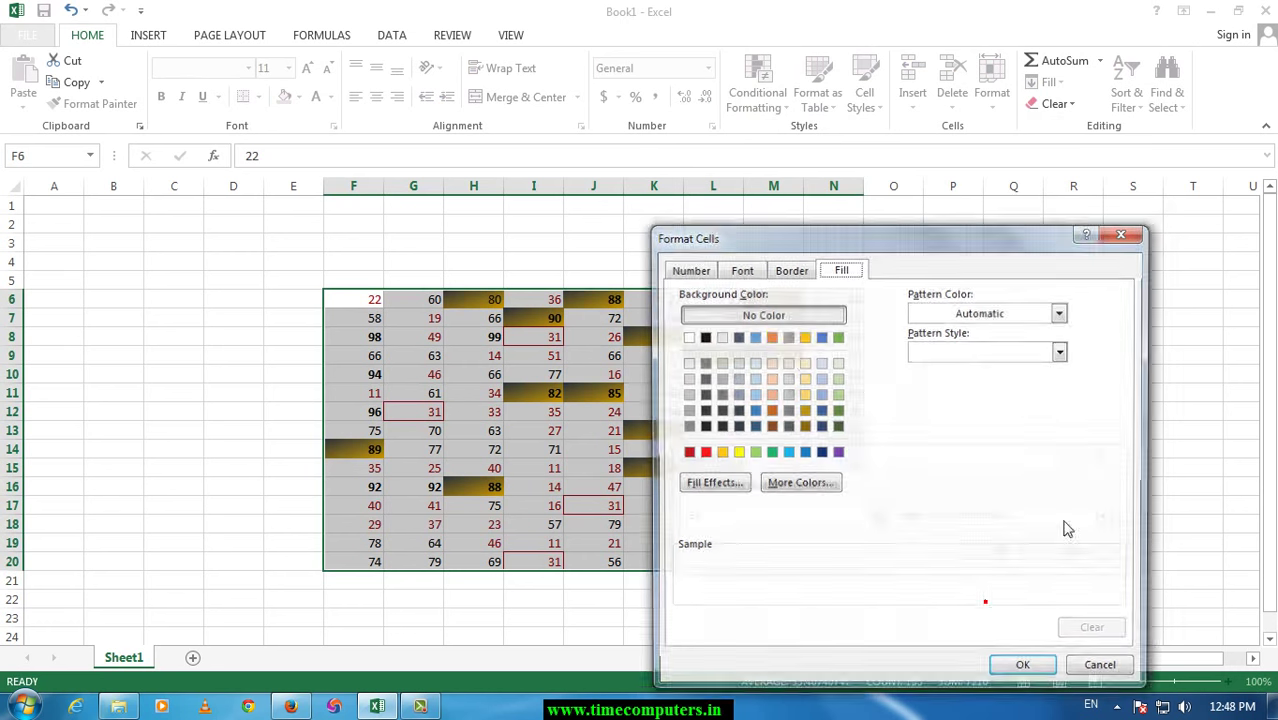
{"action": "left_click", "coordinate": [716, 486]}
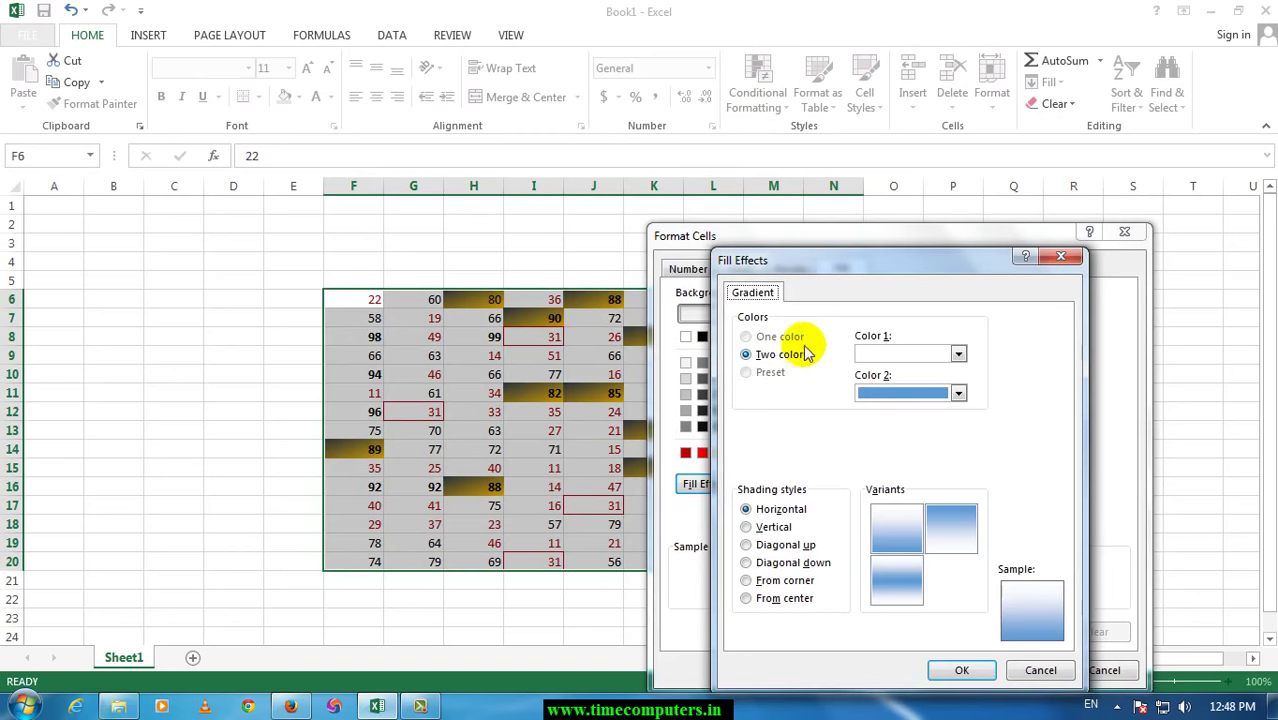
{"action": "left_click", "coordinate": [950, 355]}
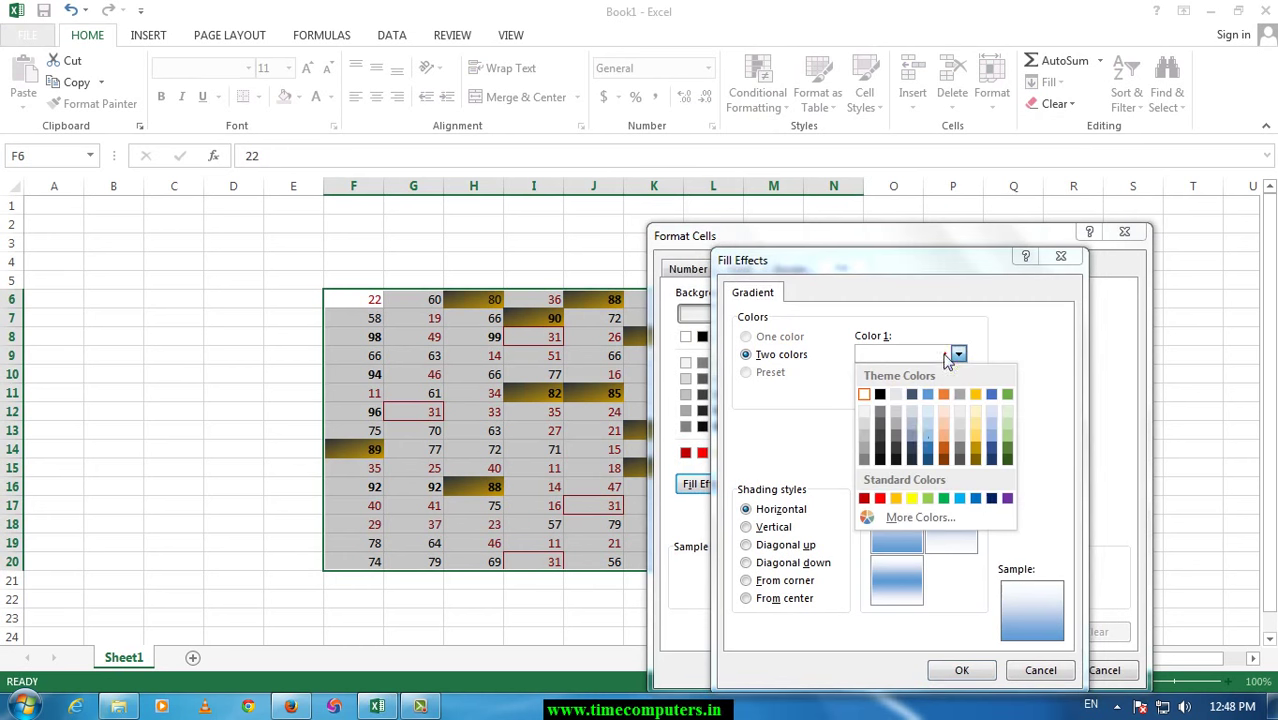
{"action": "left_click", "coordinate": [880, 499]}
{"action": "left_click", "coordinate": [916, 394]}
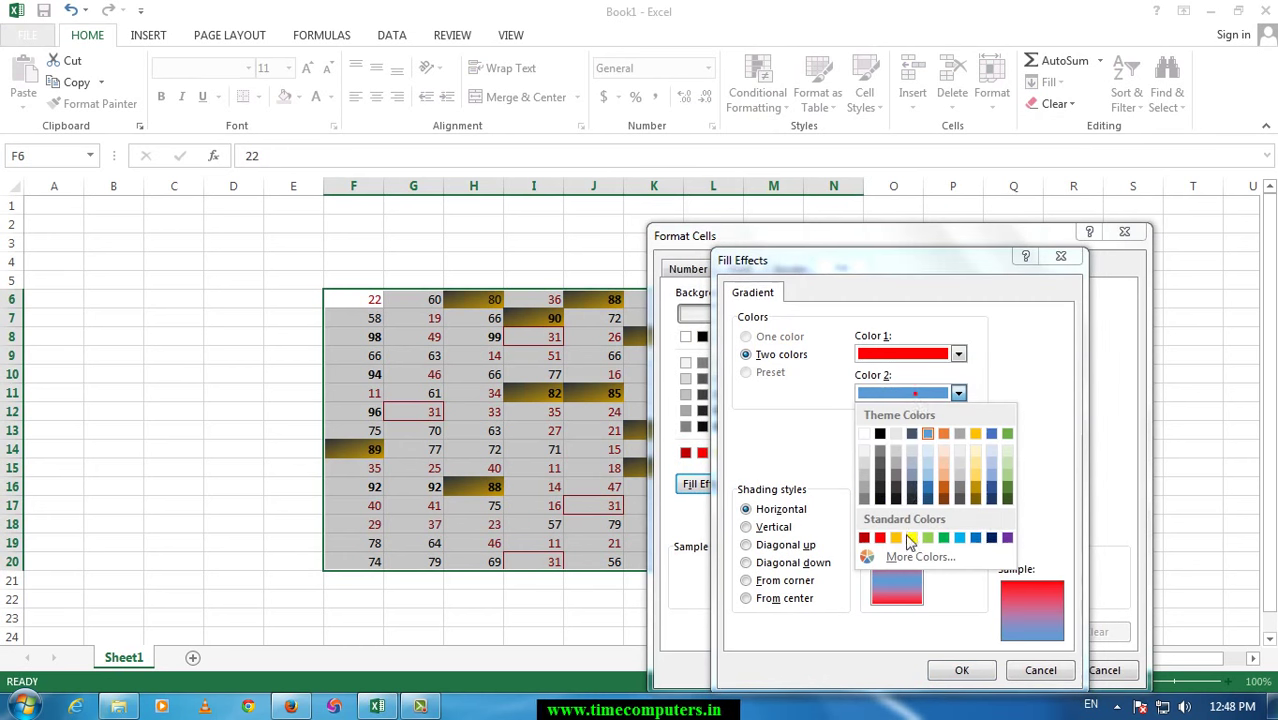
{"action": "left_click", "coordinate": [910, 539]}
{"action": "left_click", "coordinate": [966, 668]}
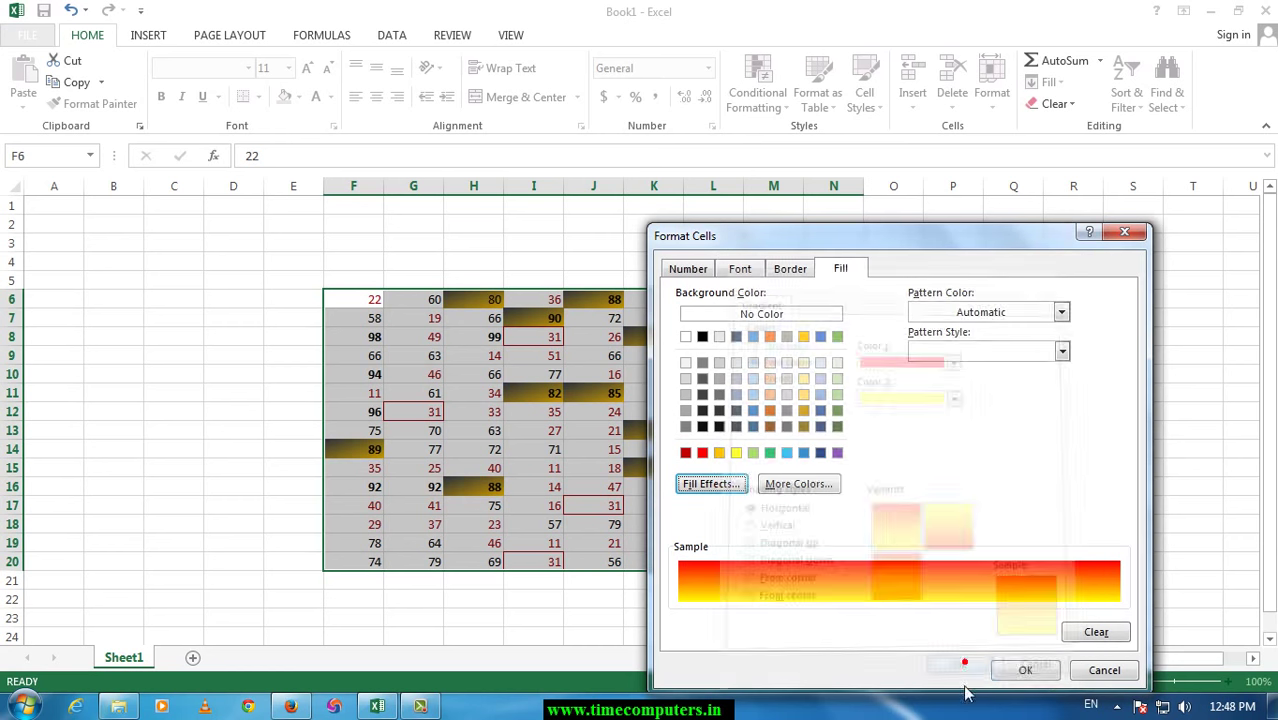
{"action": "left_click", "coordinate": [1020, 669]}
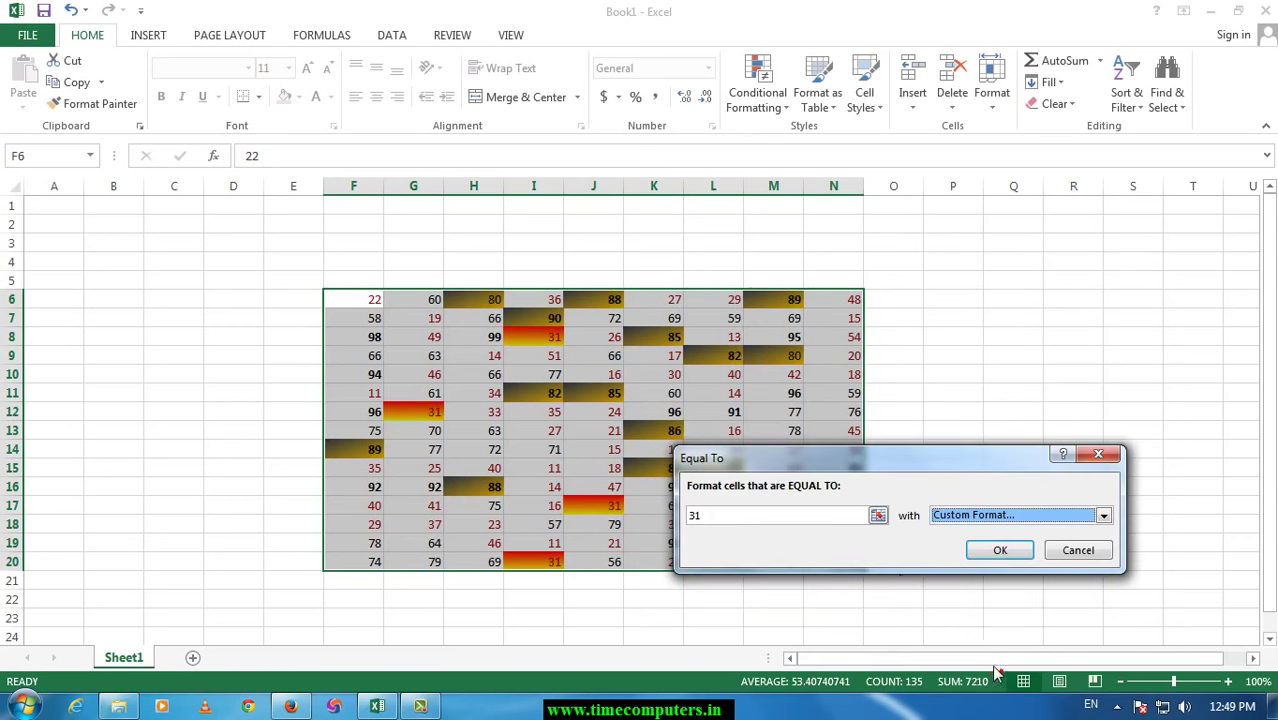
{"action": "left_click", "coordinate": [1000, 551]}
{"action": "left_click", "coordinate": [797, 427]}
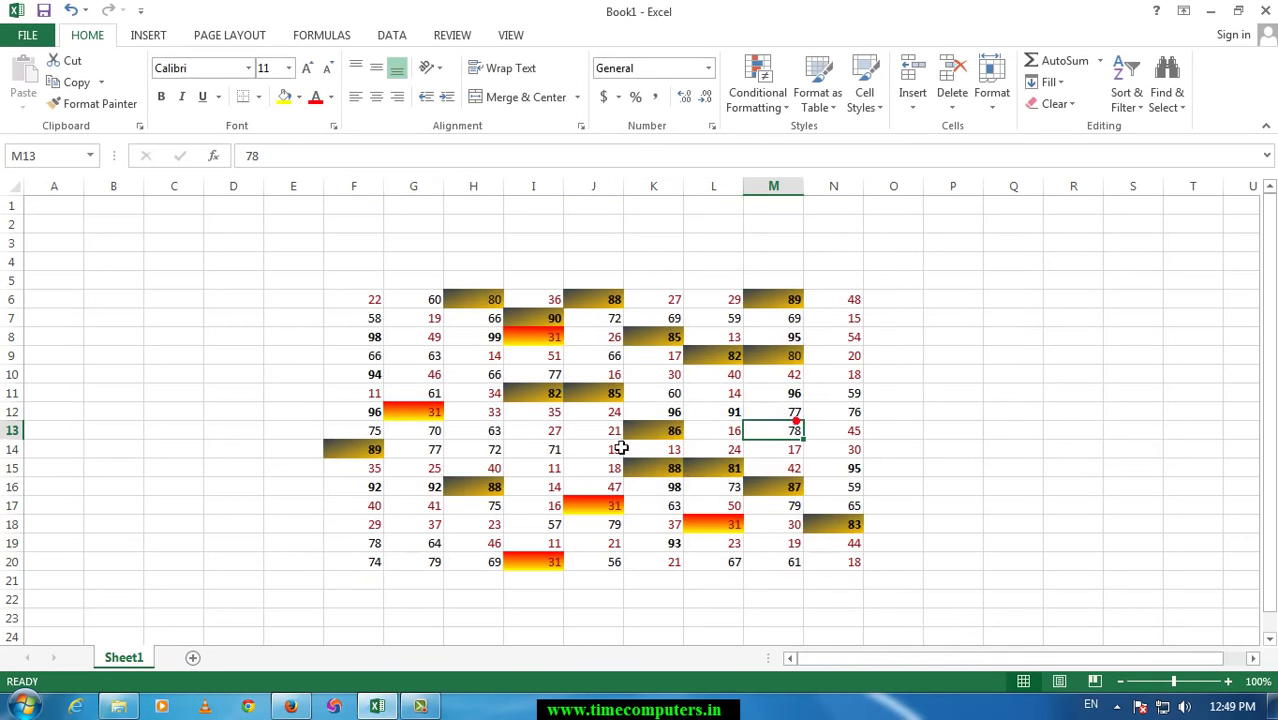
{"action": "mouse_move", "coordinate": [373, 299]}
{"action": "left_mouse_down"}
{"action": "mouse_move", "coordinate": [766, 564]}
{"action": "mouse_move", "coordinate": [828, 568]}
{"action": "left_mouse_up"}
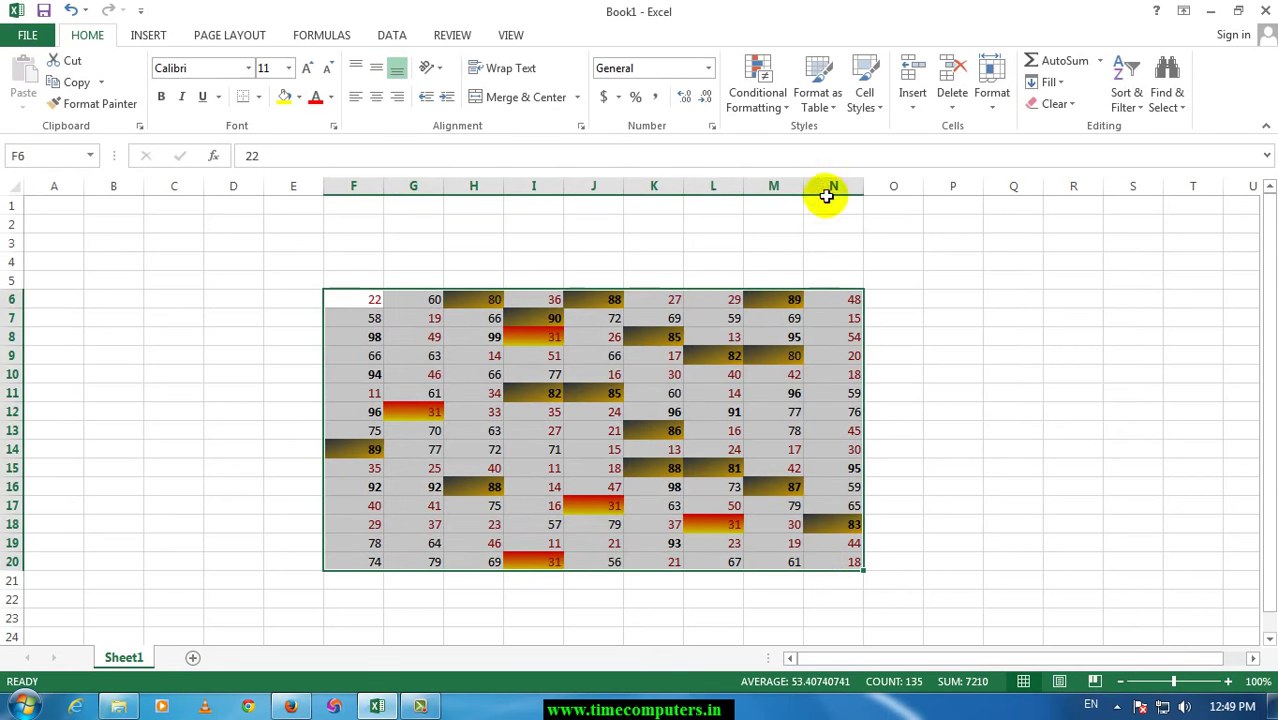
{"action": "left_click", "coordinate": [774, 104]}
{"action": "mouse_move", "coordinate": [778, 136]}
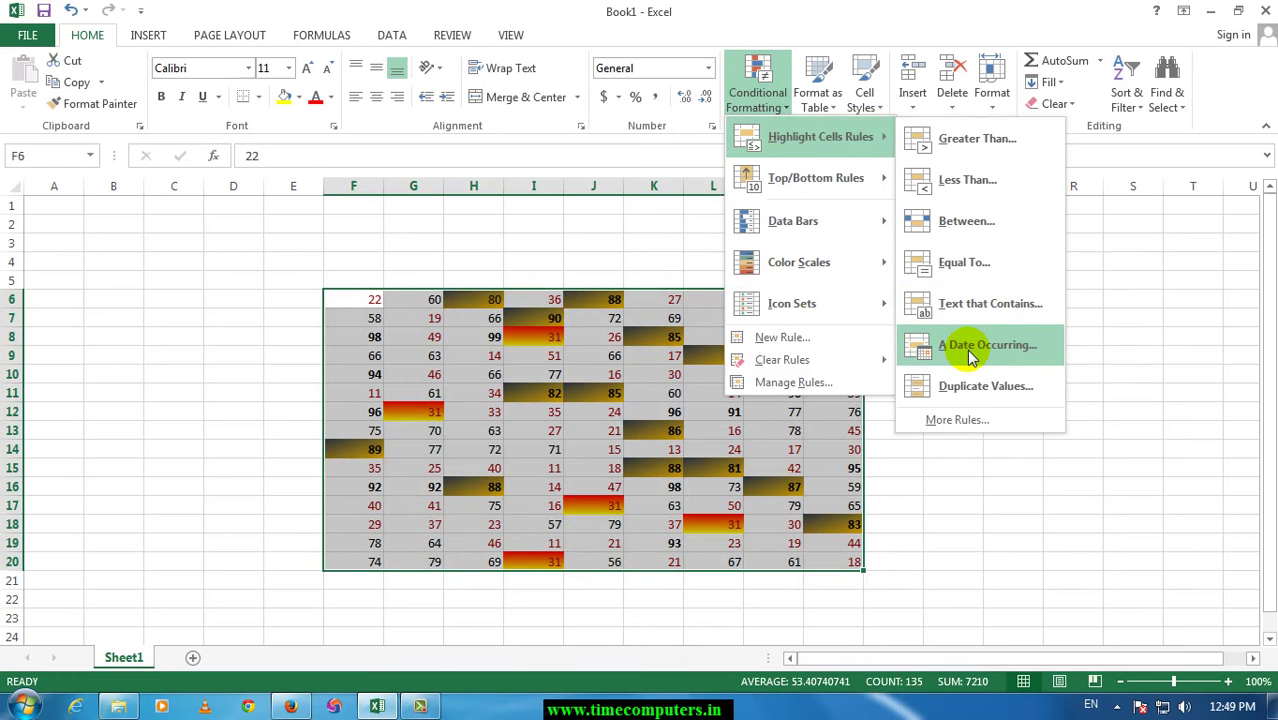
{"action": "left_click", "coordinate": [950, 390]}
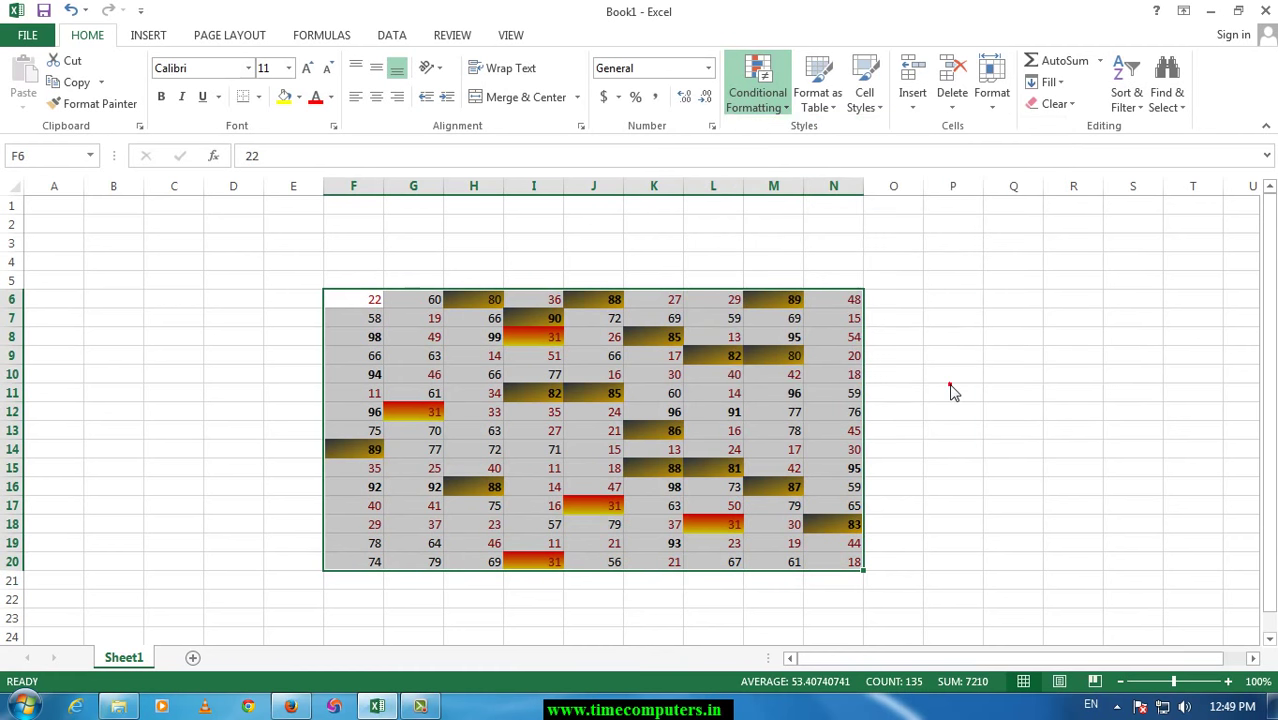
{"action": "left_click", "coordinate": [916, 491]}
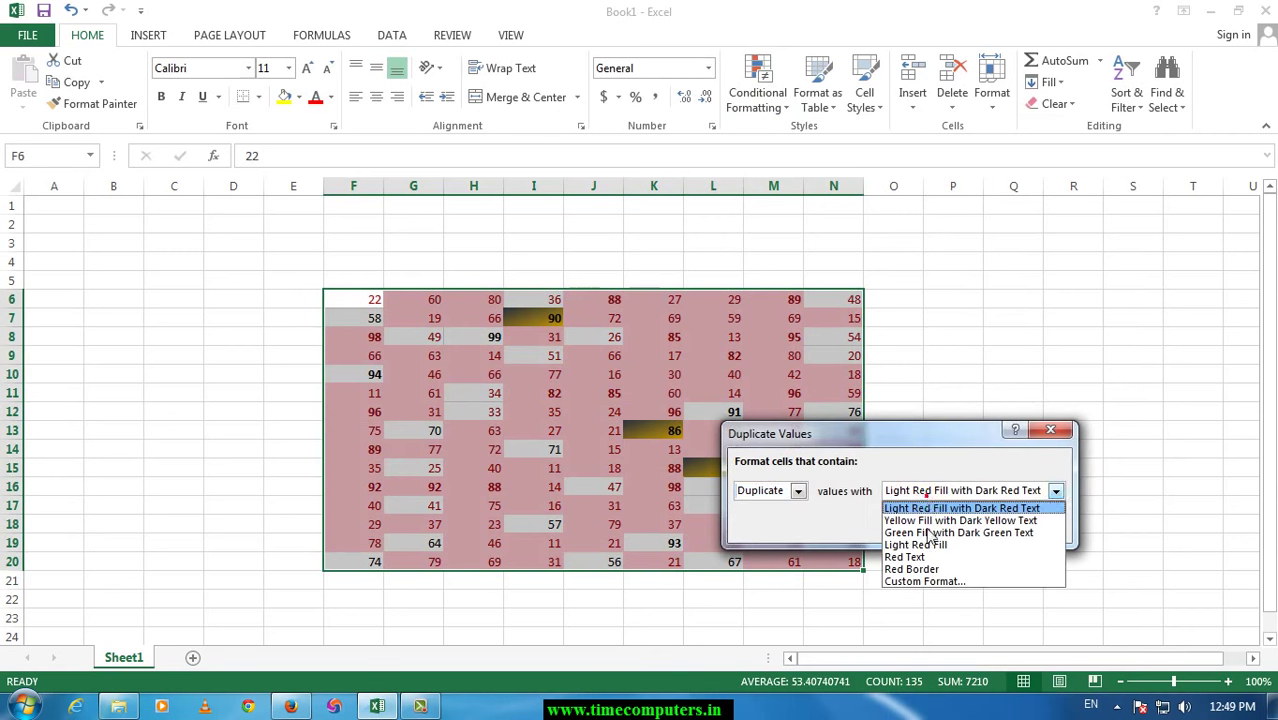
{"action": "left_click", "coordinate": [925, 544]}
{"action": "left_click", "coordinate": [916, 491]}
{"action": "left_click", "coordinate": [919, 531]}
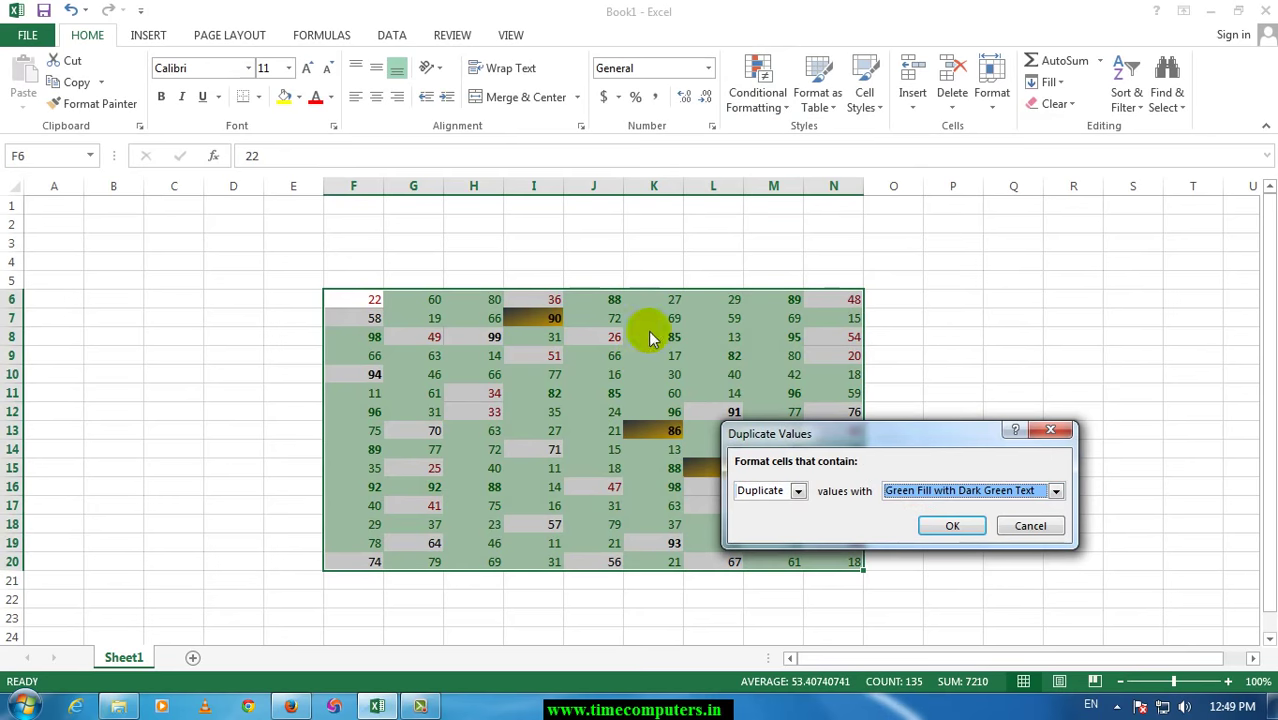
{"action": "left_click", "coordinate": [799, 491]}
{"action": "left_click", "coordinate": [787, 521]}
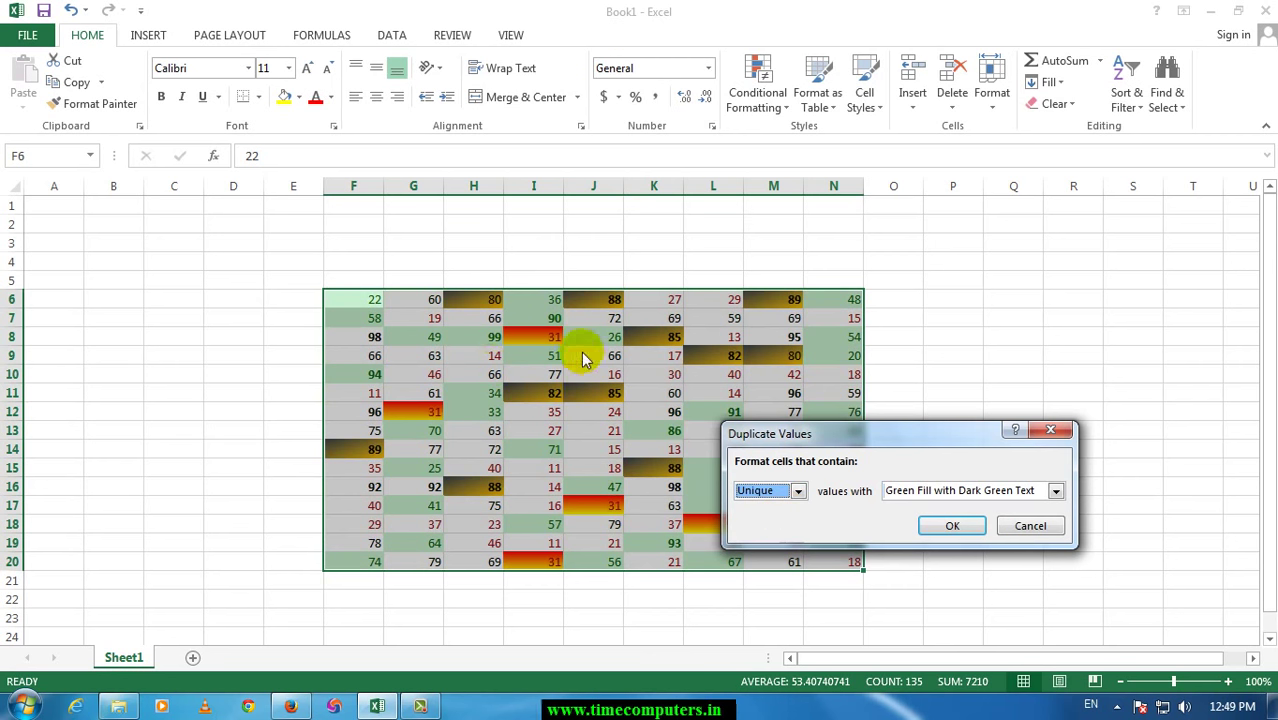
{"action": "left_click", "coordinate": [1029, 526]}
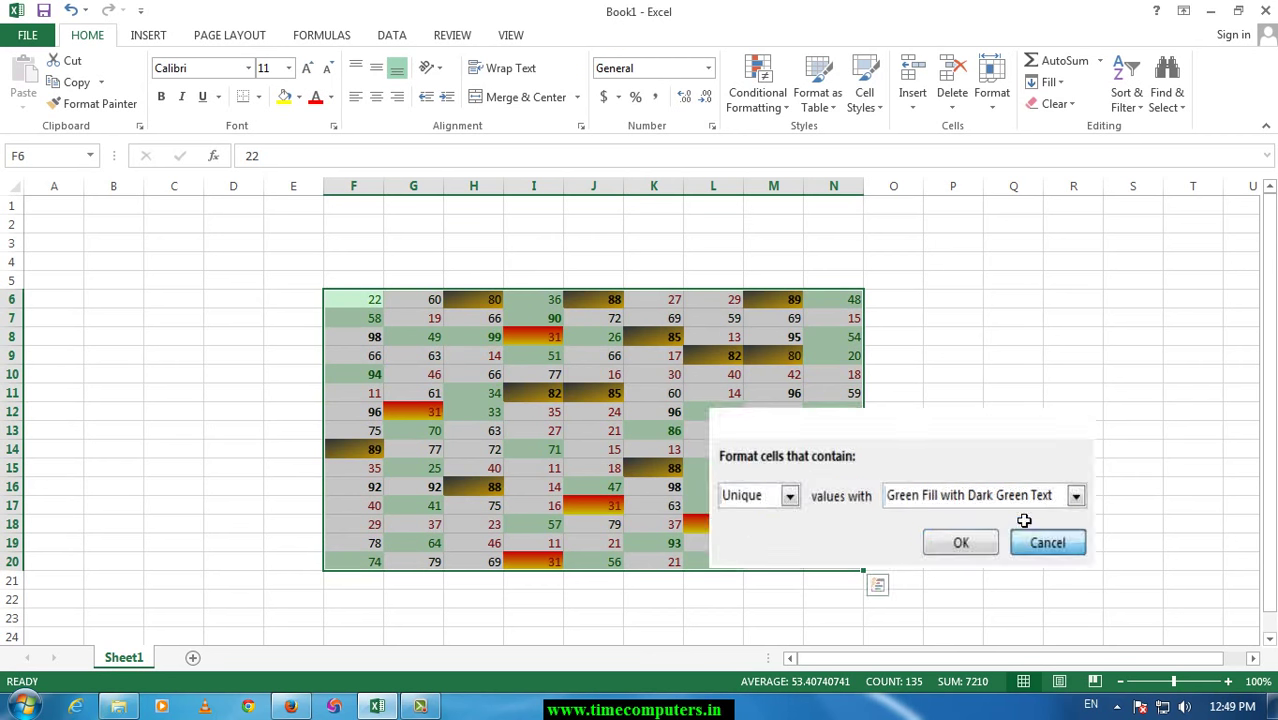